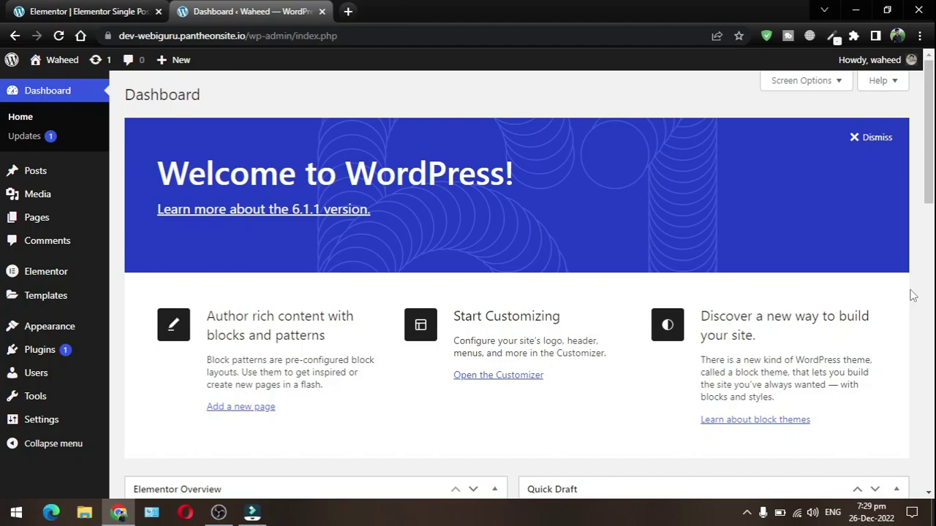
Find Sample Page, the site's posts page, in the list of all pages and open its live view in a new tab.
mouse_move(33, 226)
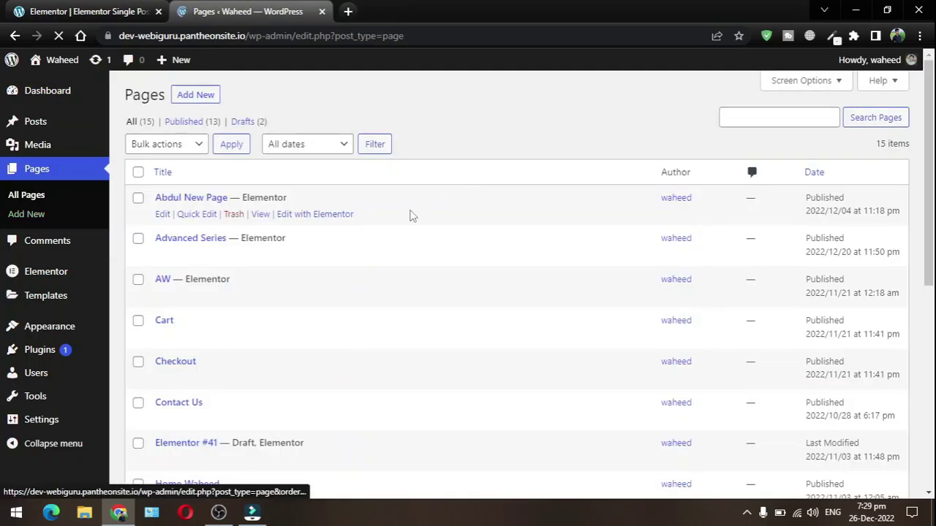
scroll(410, 215, "down", 3)
mouse_move(404, 221)
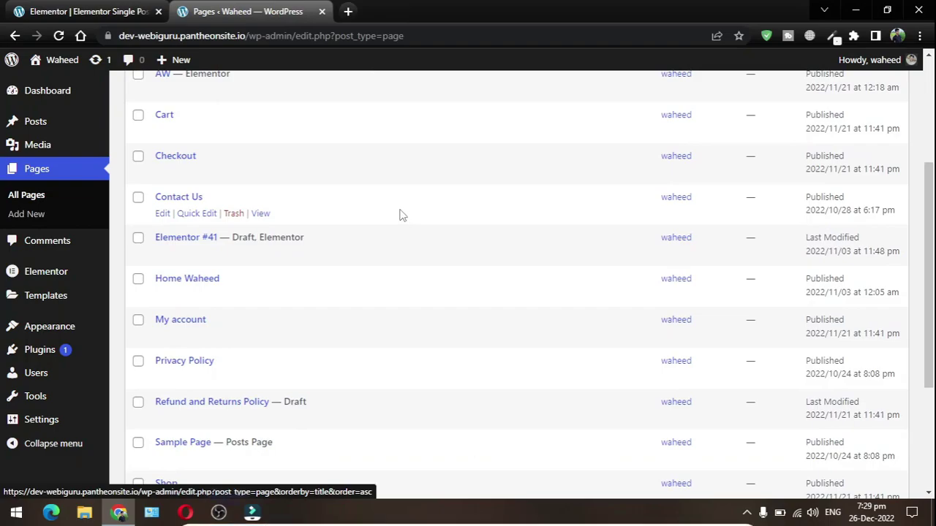
scroll(399, 213, "down", 1)
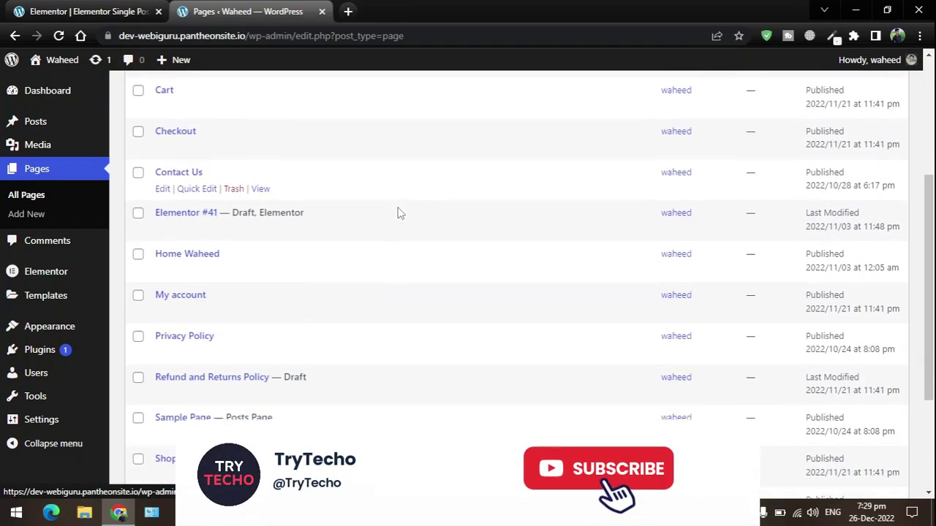
scroll(399, 213, "down", 3)
mouse_move(240, 315)
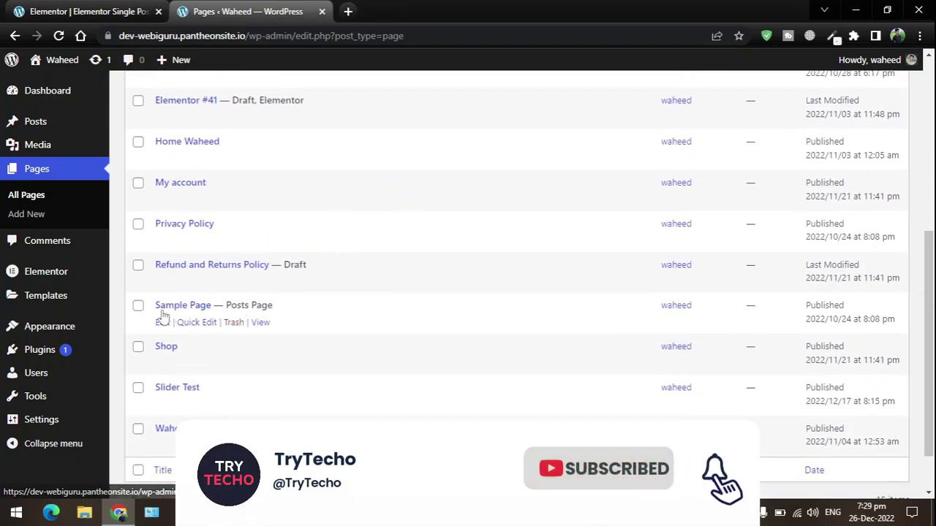
left_click(258, 323)
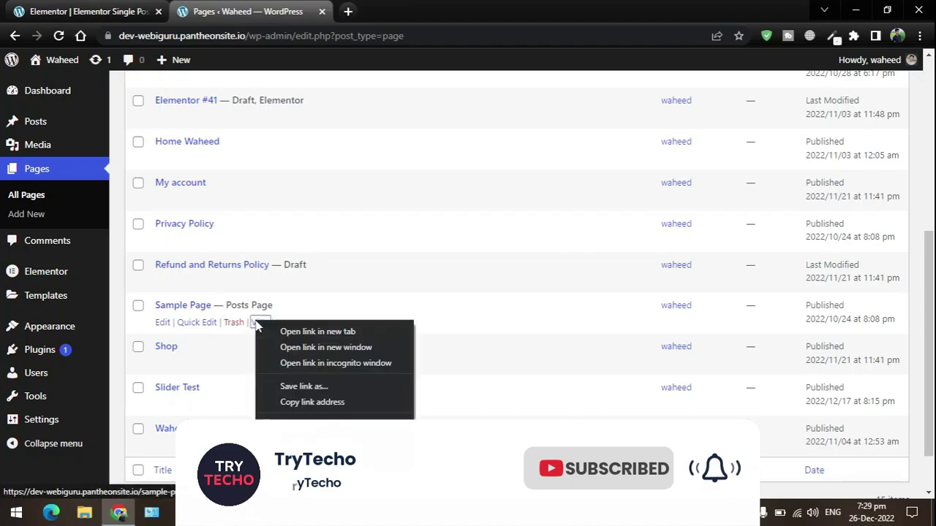
left_click(285, 330)
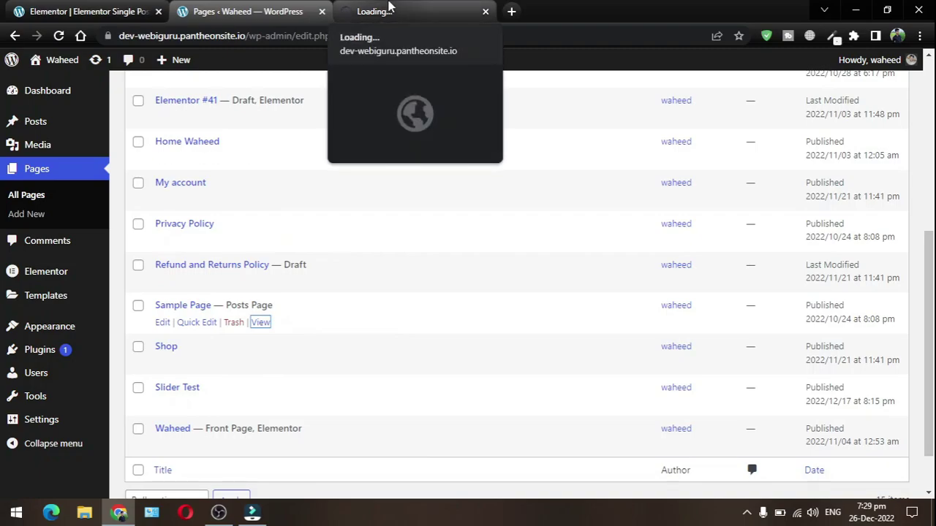
mouse_move(42, 421)
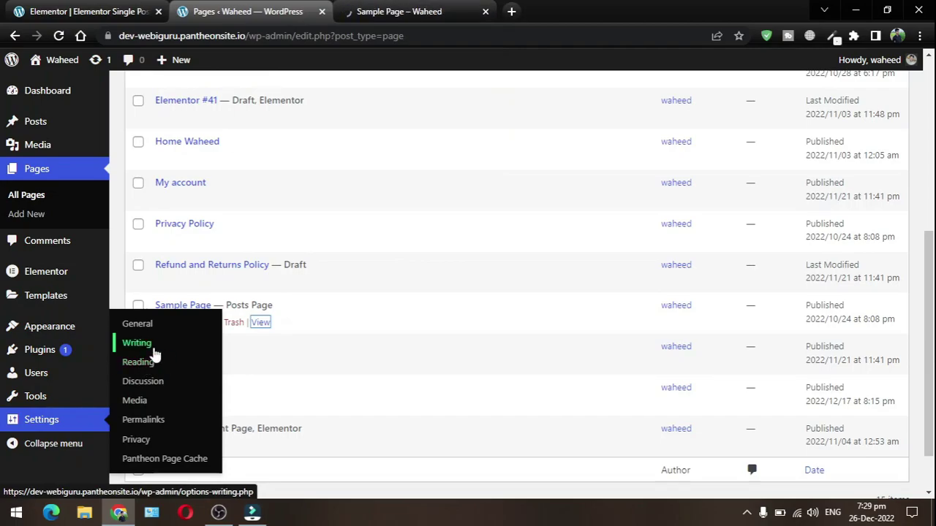
left_click(395, 7)
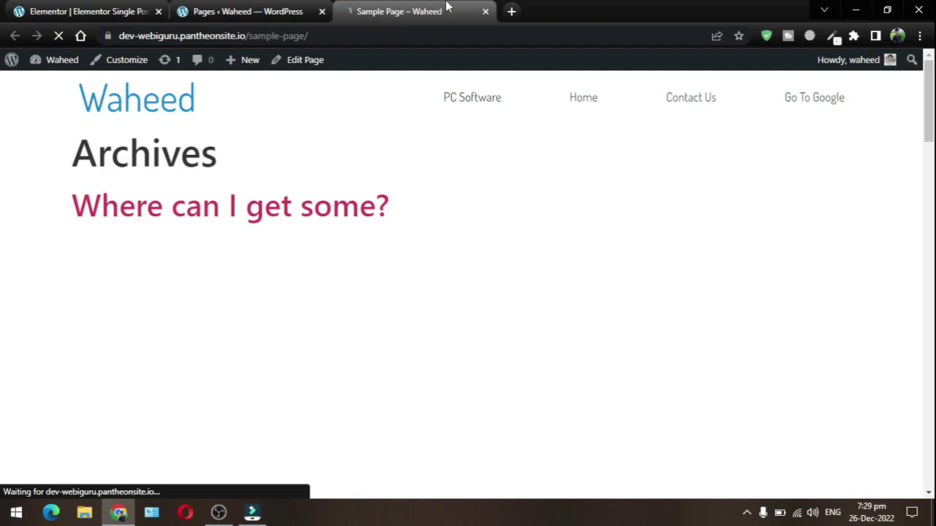
Examine the live Sample Page's archive layout, including post titles, images, excerpts and the footer.
scroll(577, 201, "down", 6)
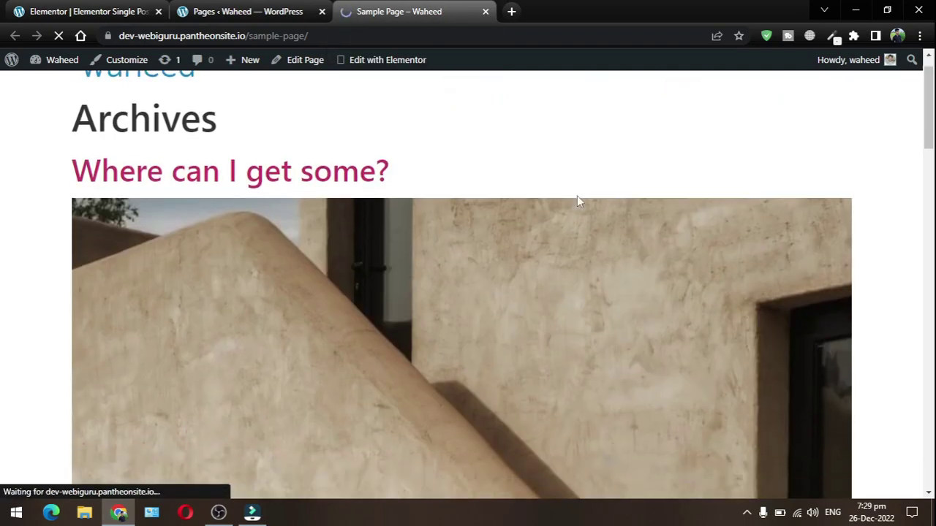
scroll(578, 201, "down", 14)
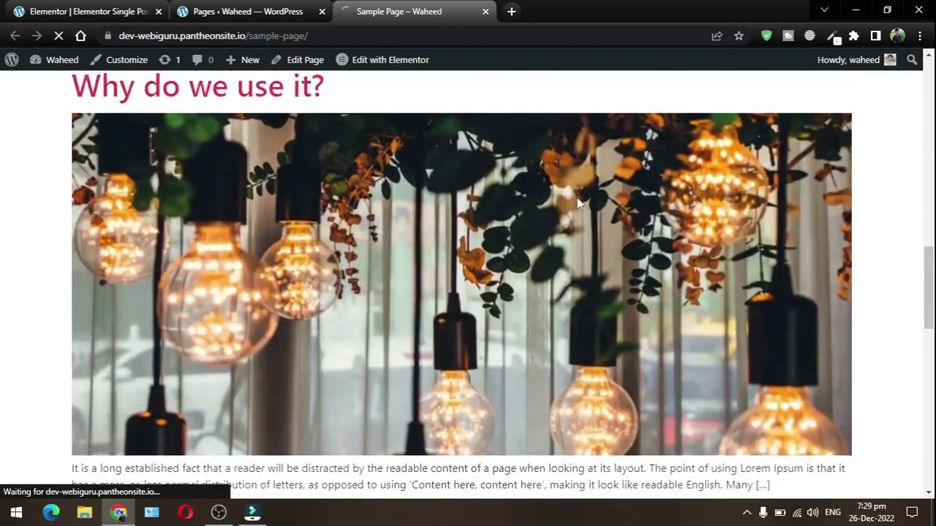
scroll(578, 205, "down", 8)
scroll(577, 205, "up", 12)
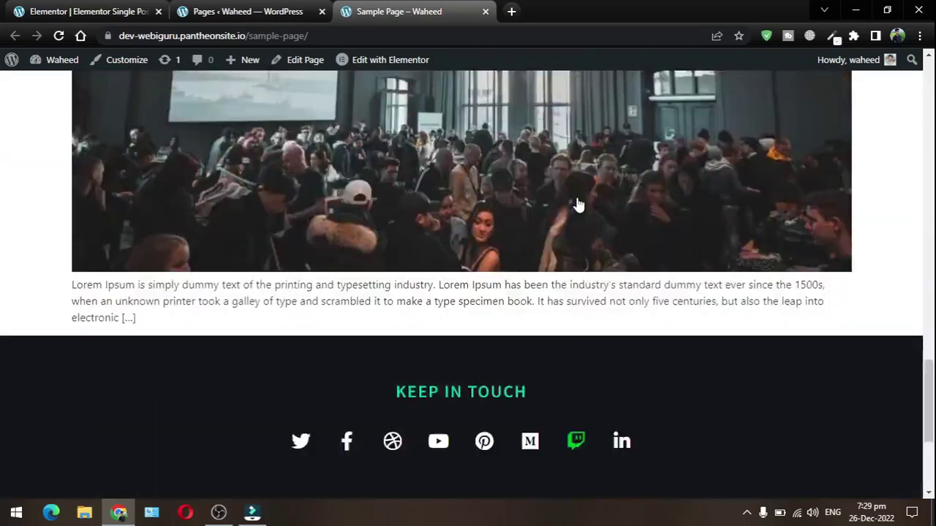
scroll(578, 205, "up", 10)
scroll(578, 204, "down", 6)
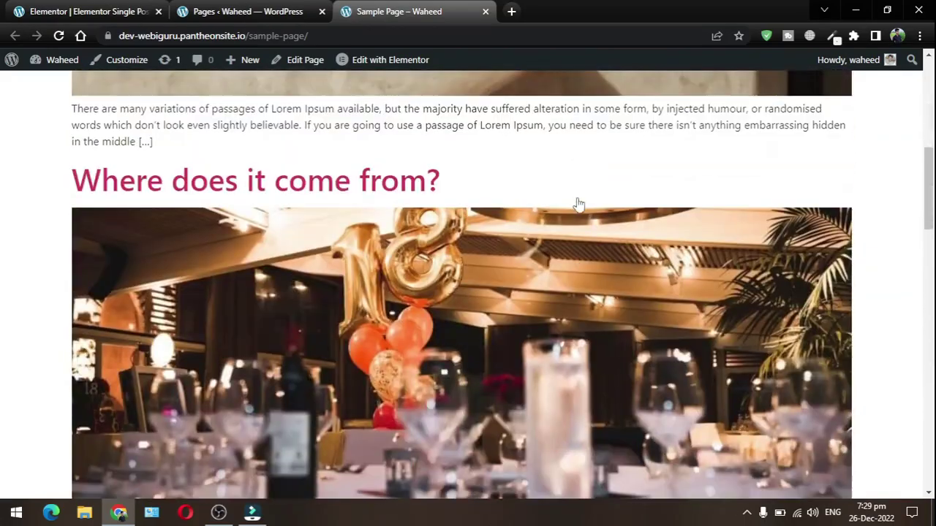
scroll(385, 341, "down", 12)
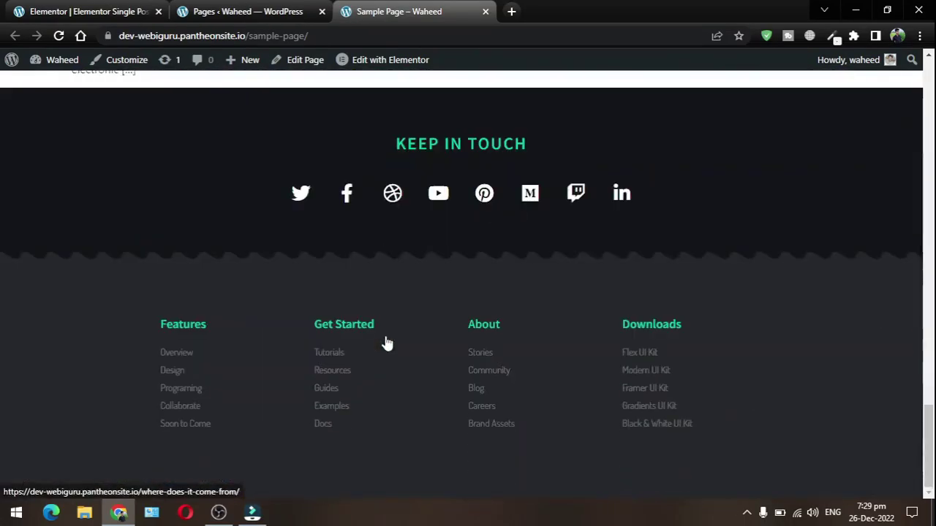
scroll(384, 341, "up", 5)
scroll(386, 342, "up", 12)
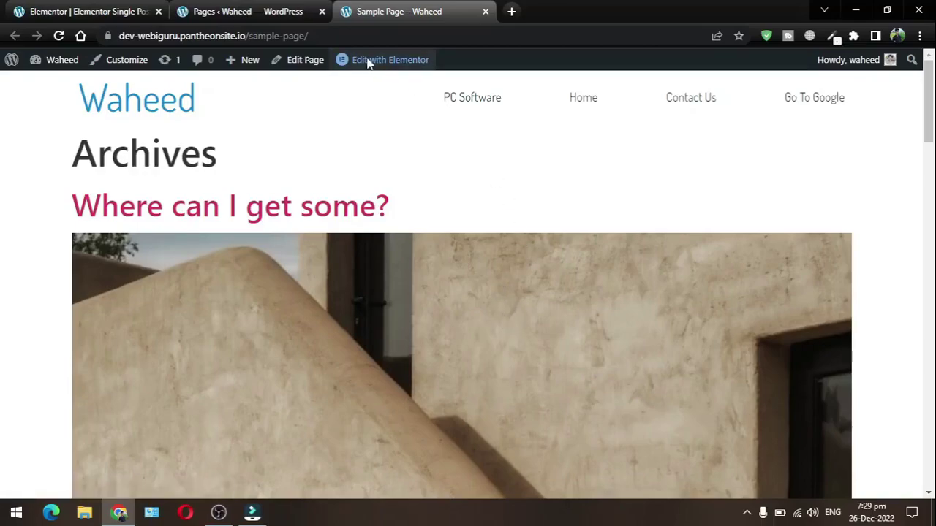
mouse_move(373, 62)
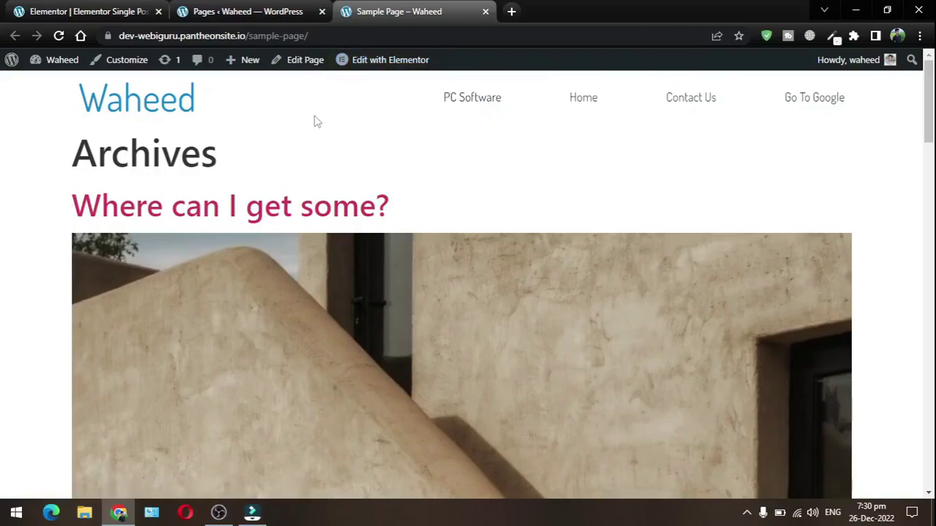
Open Sample Page in the block editor, dismiss the welcome guide and look through the page content.
left_click(381, 59)
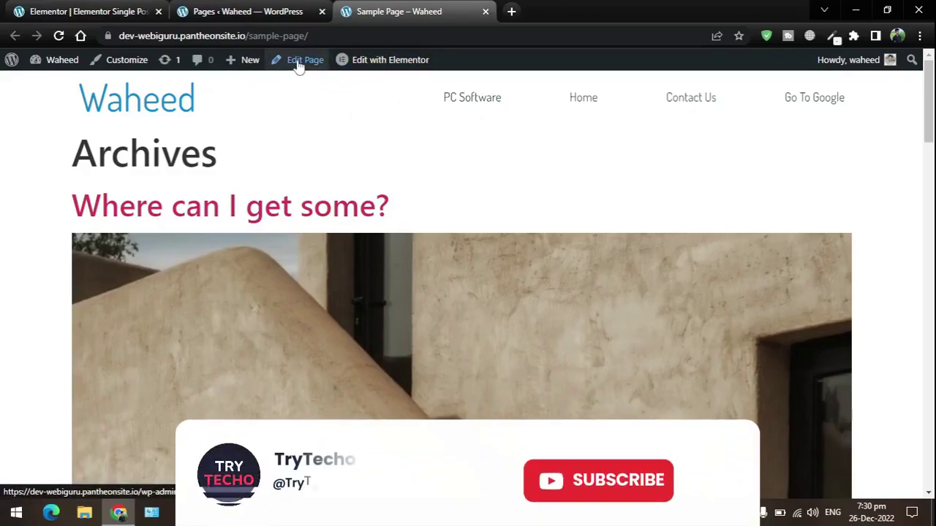
left_click(299, 63)
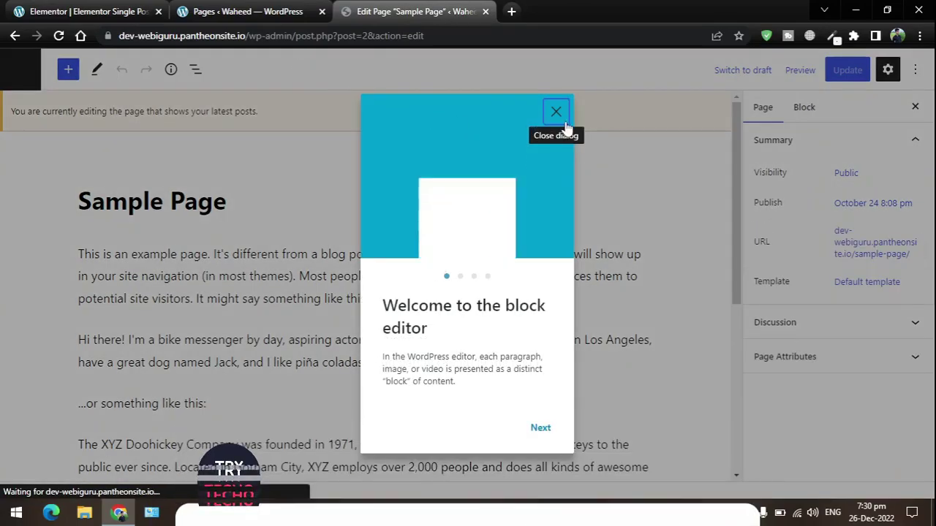
left_click(555, 113)
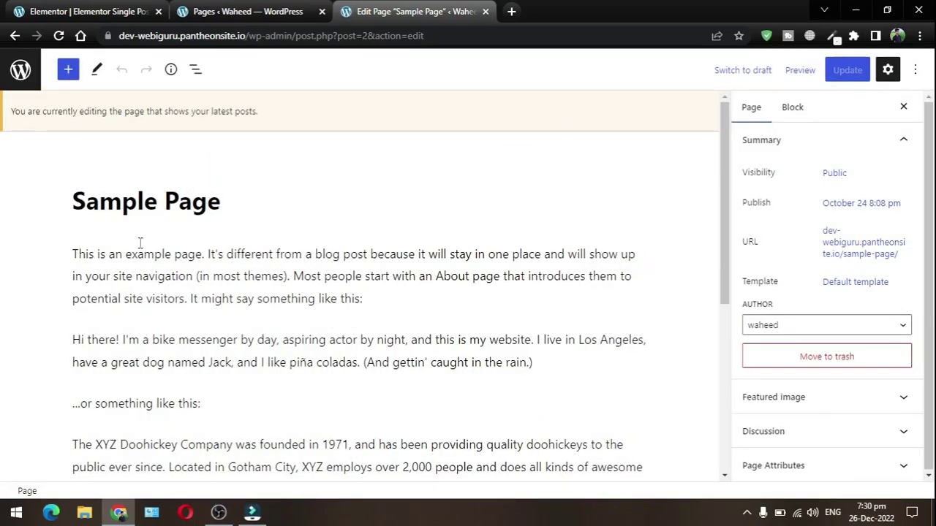
scroll(170, 241, "down", 2)
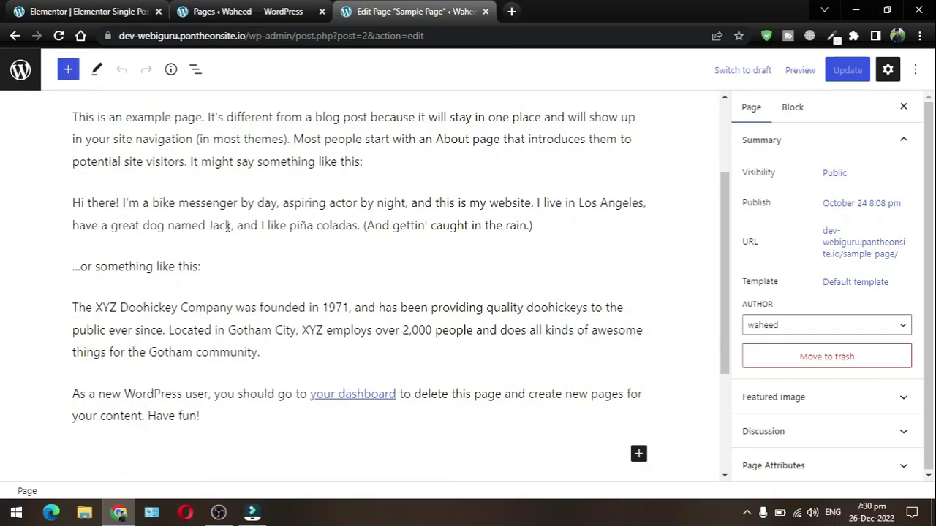
scroll(438, 183, "up", 2)
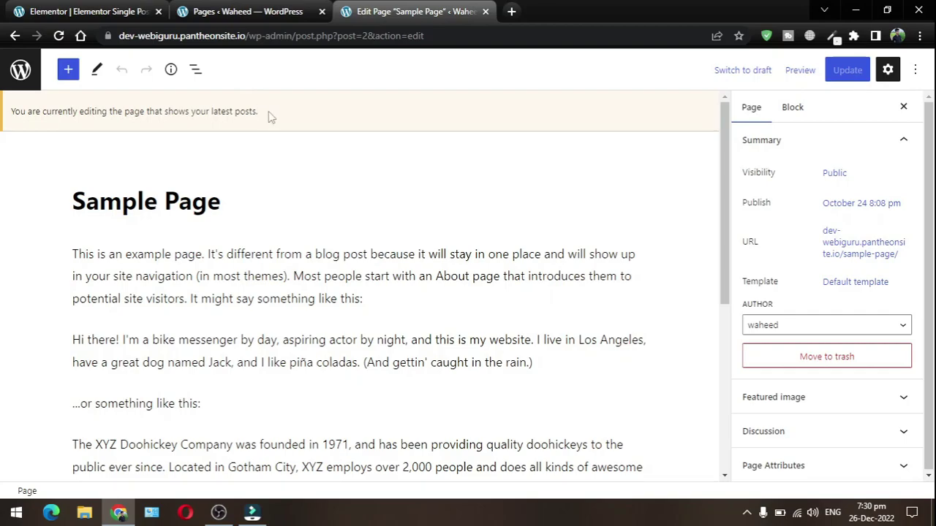
scroll(269, 263, "down", 5)
scroll(267, 274, "up", 5)
Turn off Fullscreen mode in the block editor so the admin navigation is available.
left_click(915, 69)
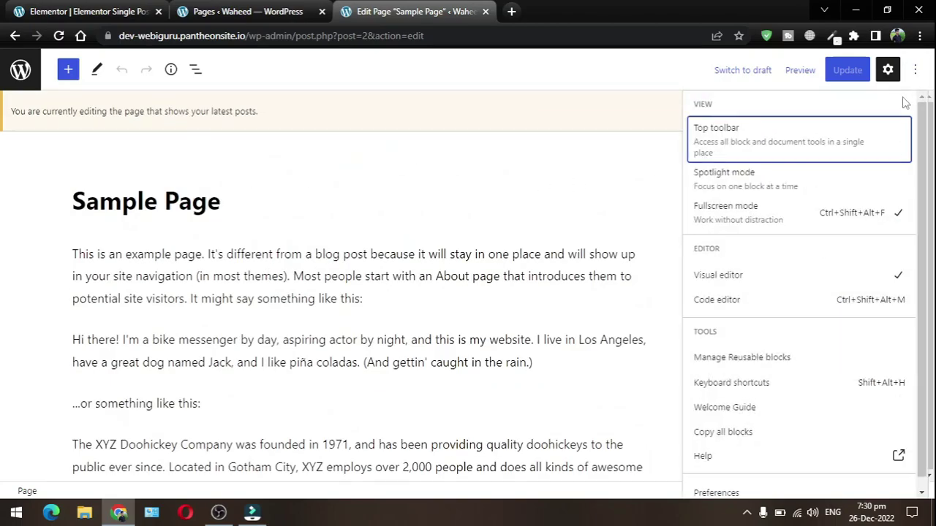
left_click(811, 219)
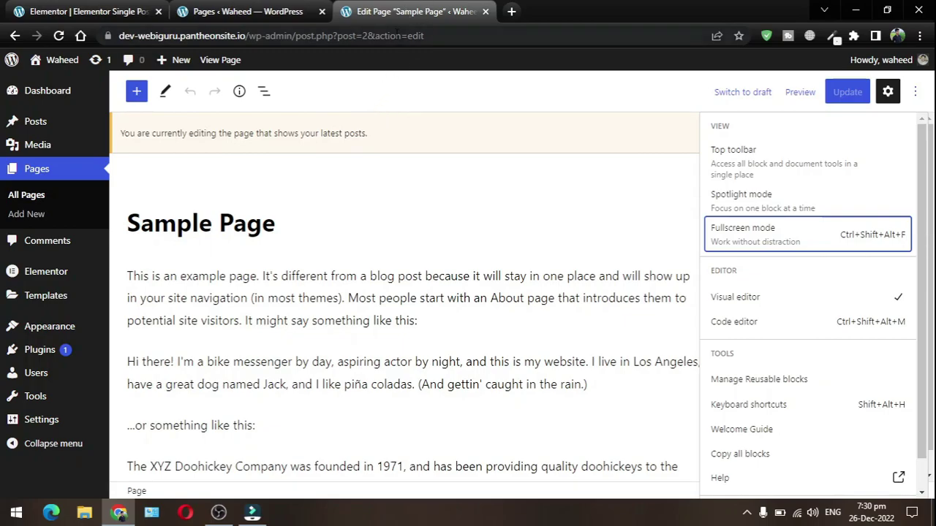
key("Escape")
right_click(479, 171)
left_click(451, 182)
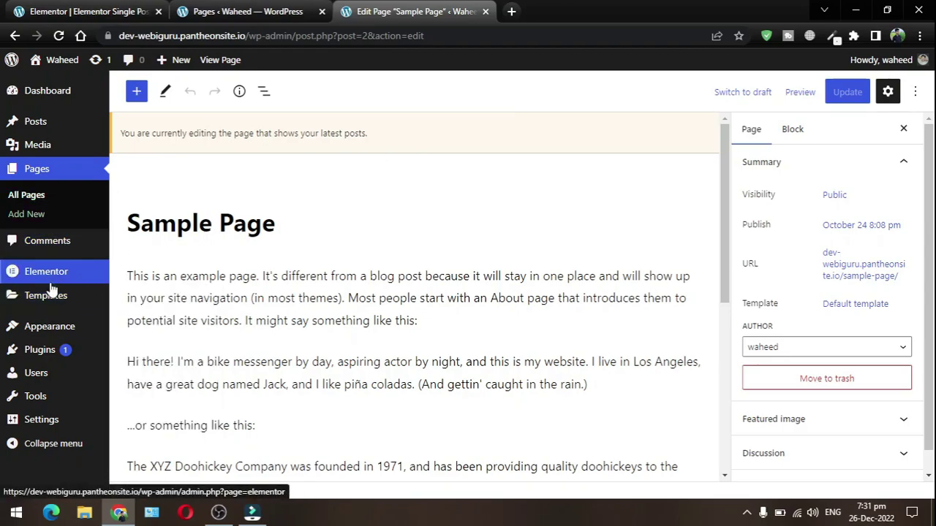
Open the Elementor Theme Builder and close the pages list and the single post template tabs.
mouse_move(42, 294)
left_click(129, 338)
left_click(247, 9)
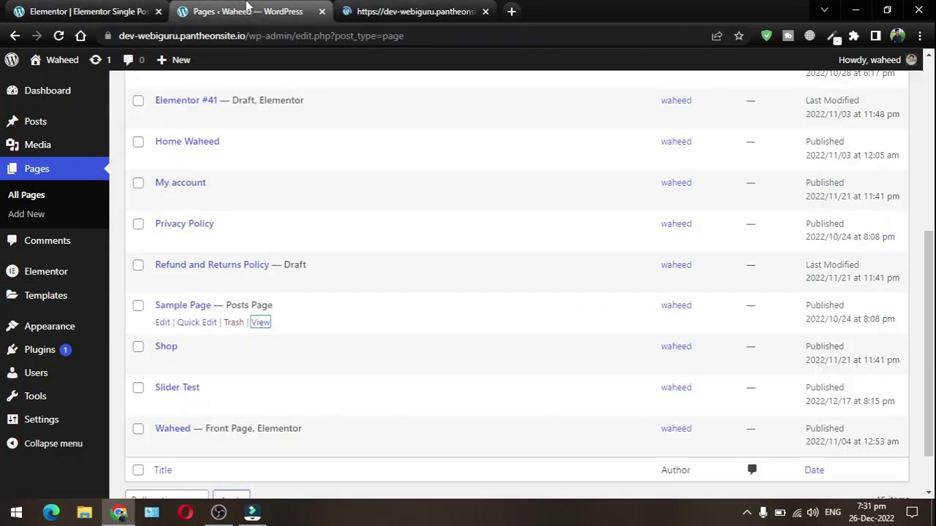
left_click(322, 11)
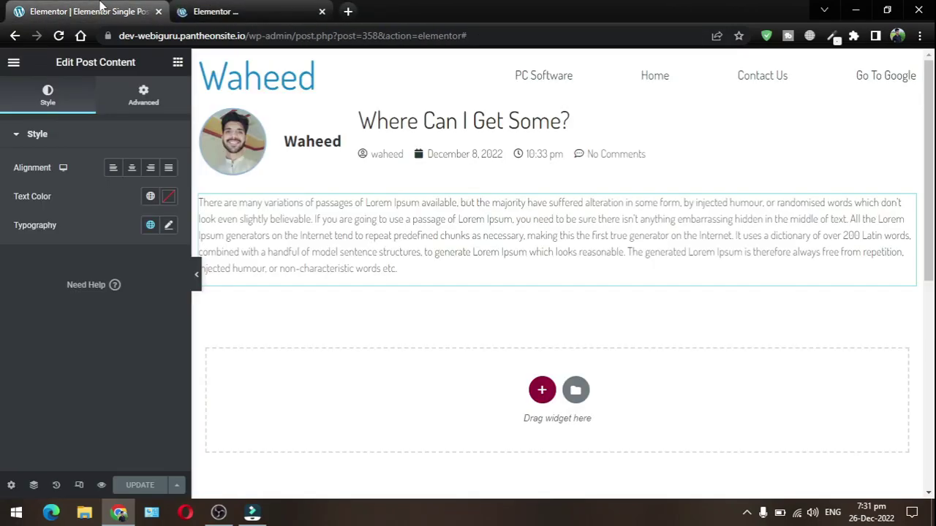
left_click(158, 11)
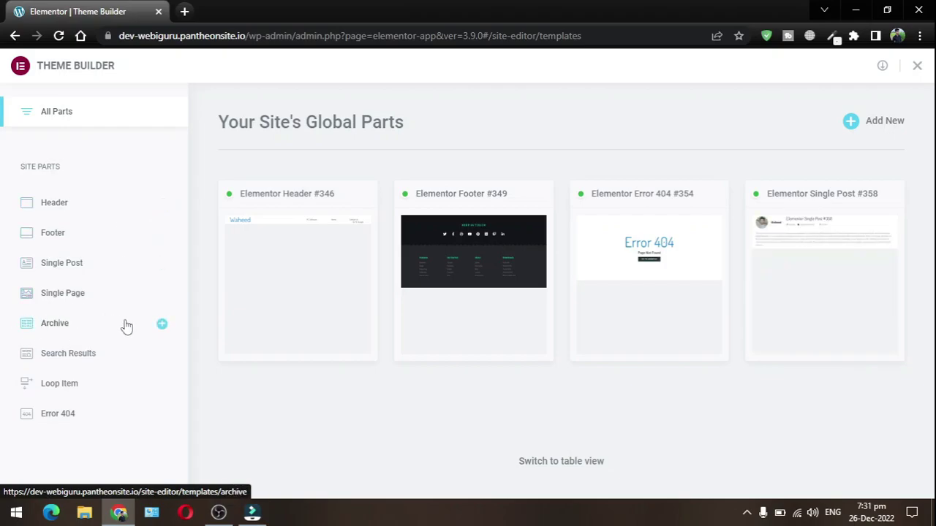
Create a blank Archive template without a library layout and add the Archive Posts widget to its empty section.
left_click(162, 324)
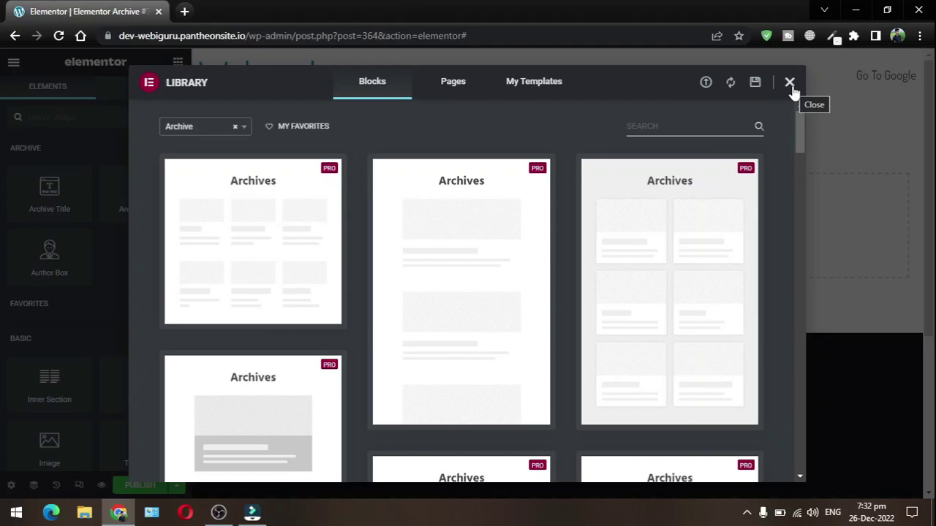
left_click(789, 83)
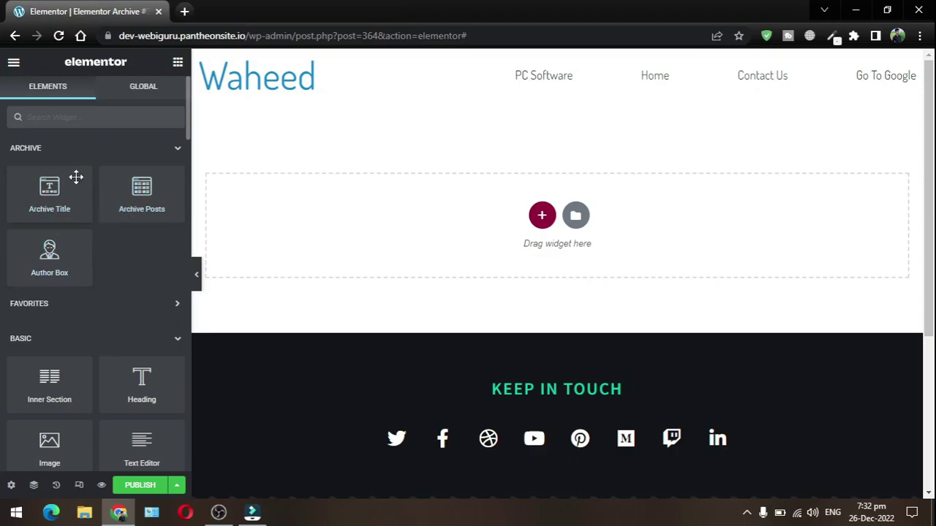
left_click_drag(134, 182, 401, 241)
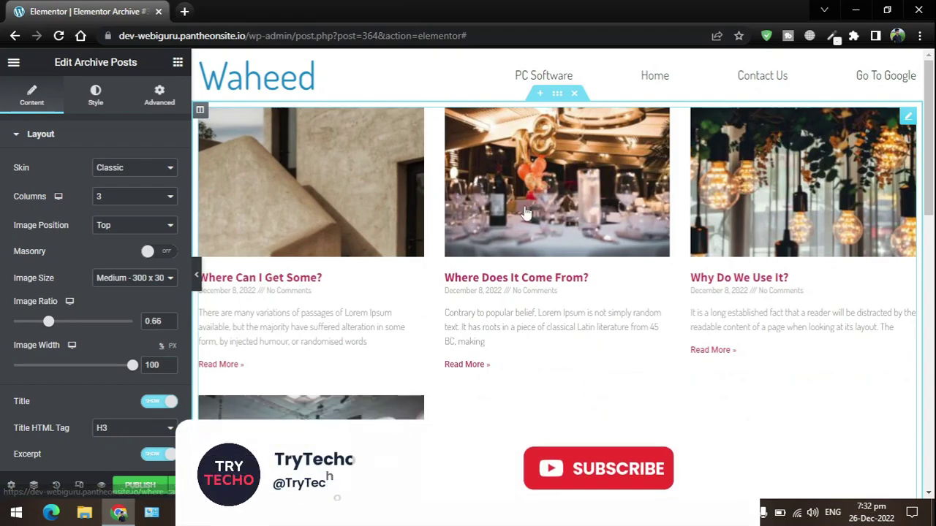
scroll(463, 218, "down", 3)
scroll(562, 241, "up", 3)
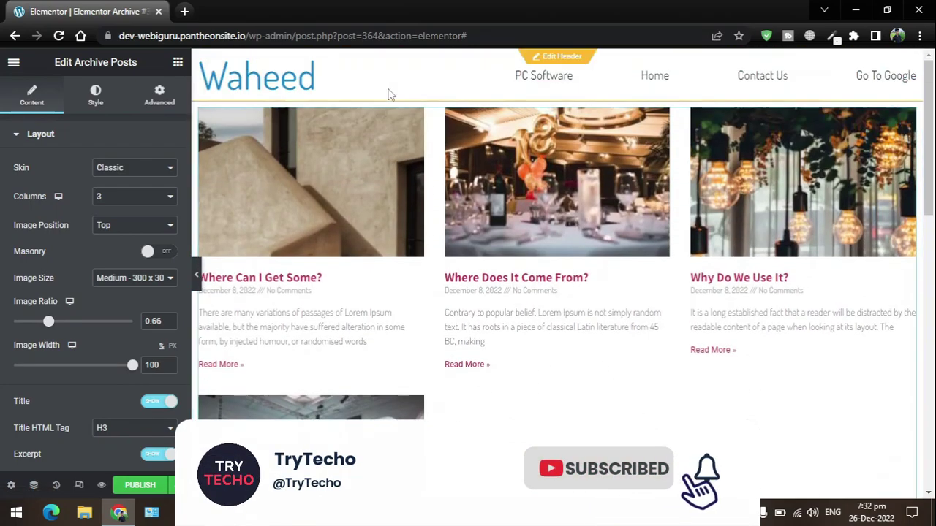
Compare the Cards and Full Content skins on the Archive Posts widget, leaving it set to Full Content.
left_click(130, 169)
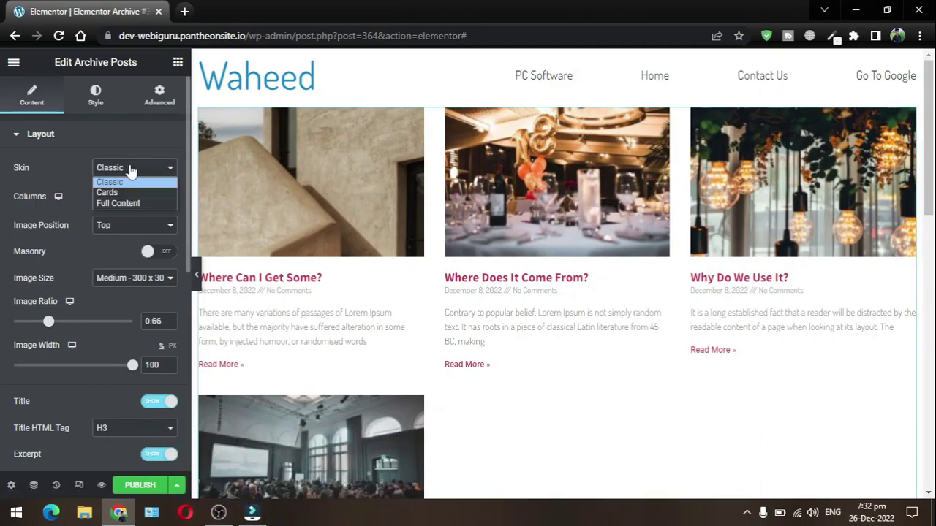
left_click(127, 192)
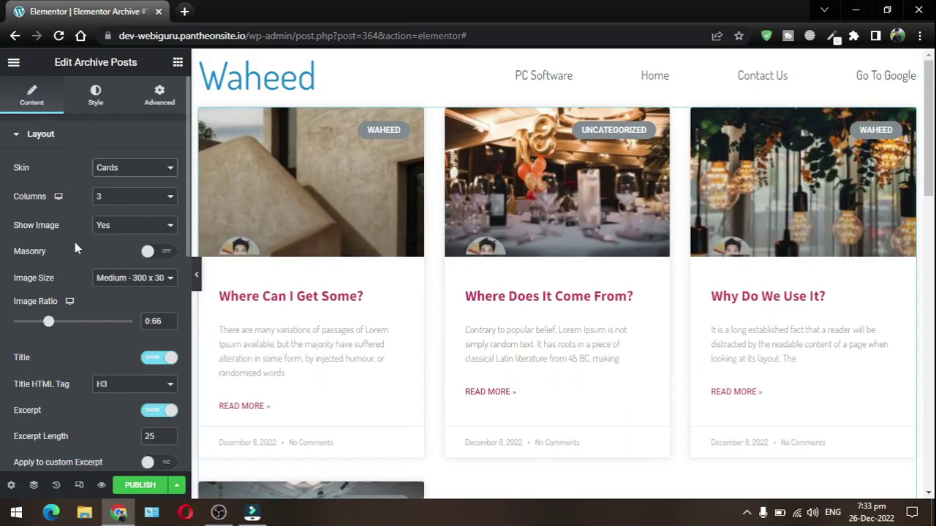
left_click(128, 169)
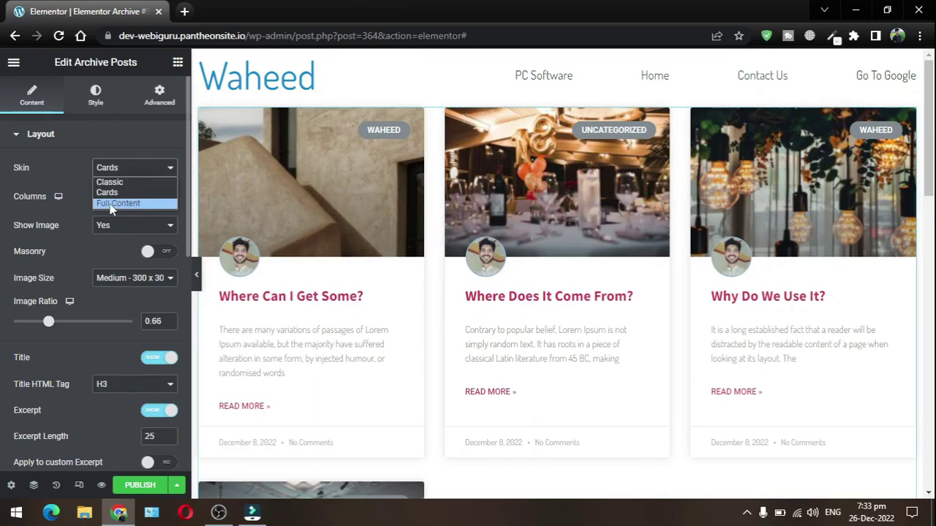
left_click(111, 205)
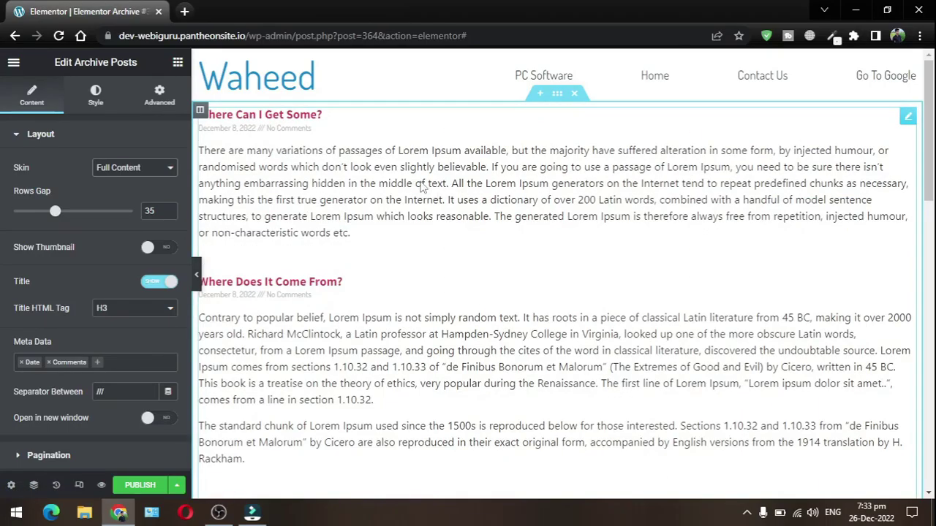
scroll(275, 146, "down", 4)
scroll(438, 250, "down", 5)
scroll(439, 250, "up", 6)
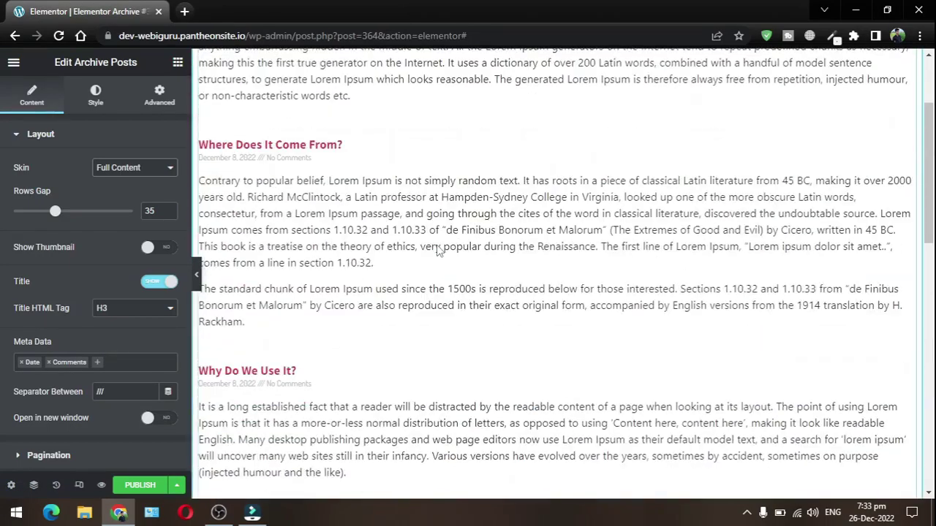
Switch the Archive Posts widget's skin to Classic and review the post grid down to the footer.
scroll(409, 166, "up", 2)
left_click(134, 168)
key("Escape")
key("Up")
key("Up")
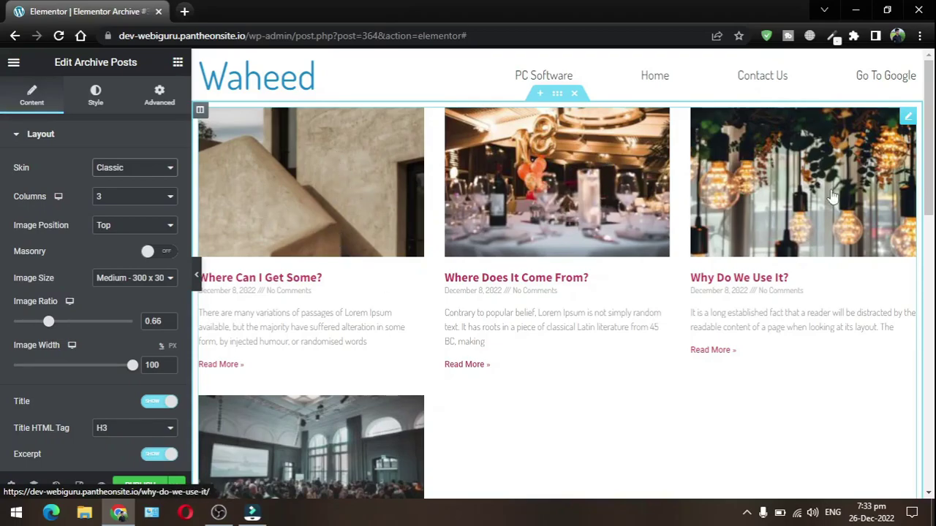
scroll(602, 309, "down", 3)
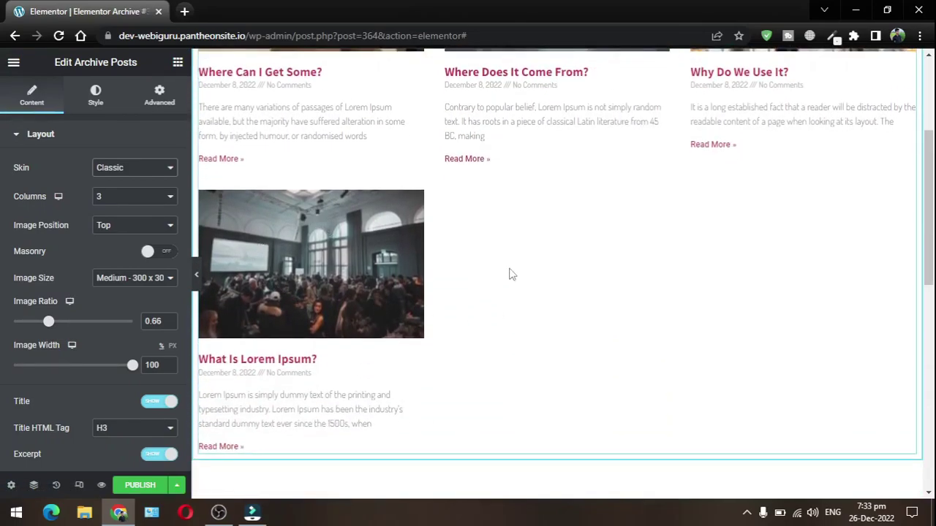
scroll(713, 294, "down", 4)
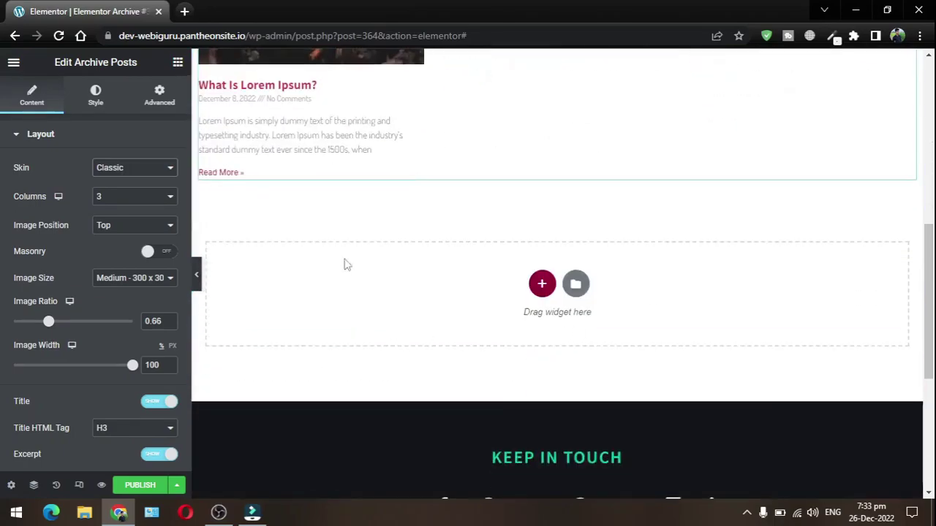
scroll(683, 266, "down", 2)
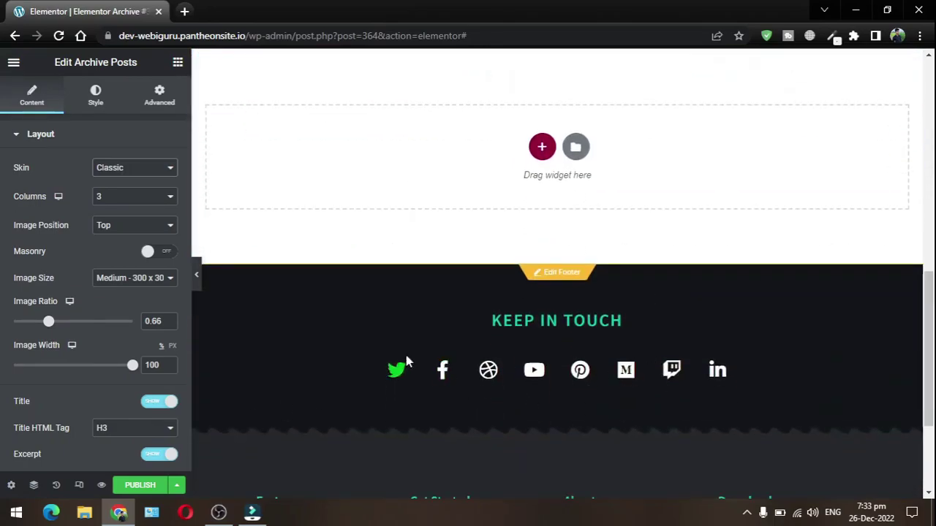
scroll(753, 171, "up", 10)
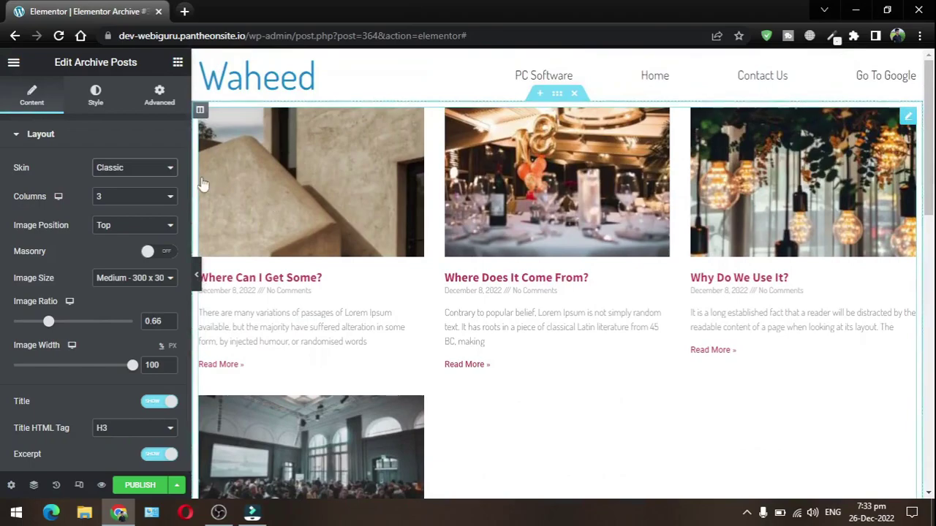
Try a two-column layout for the archive posts and review both rows in the preview.
left_click(146, 198)
left_click(102, 221)
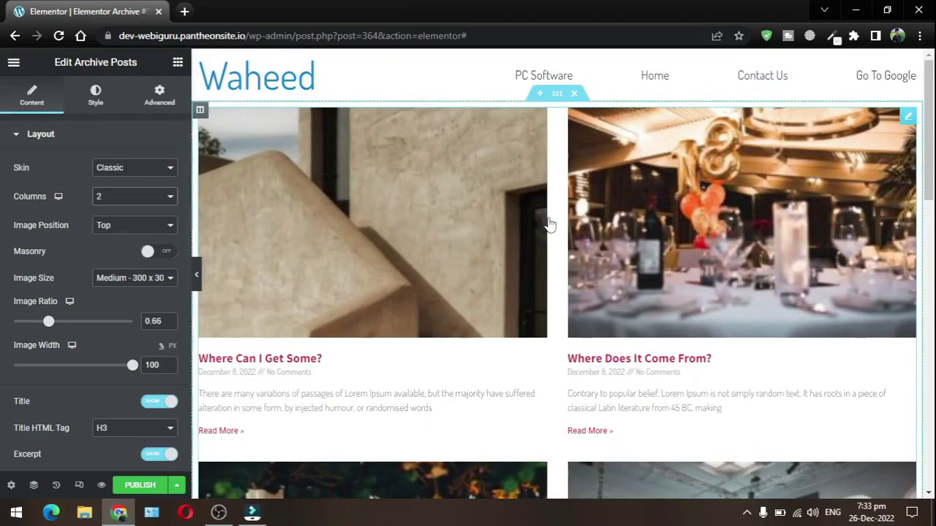
scroll(512, 224, "down", 1)
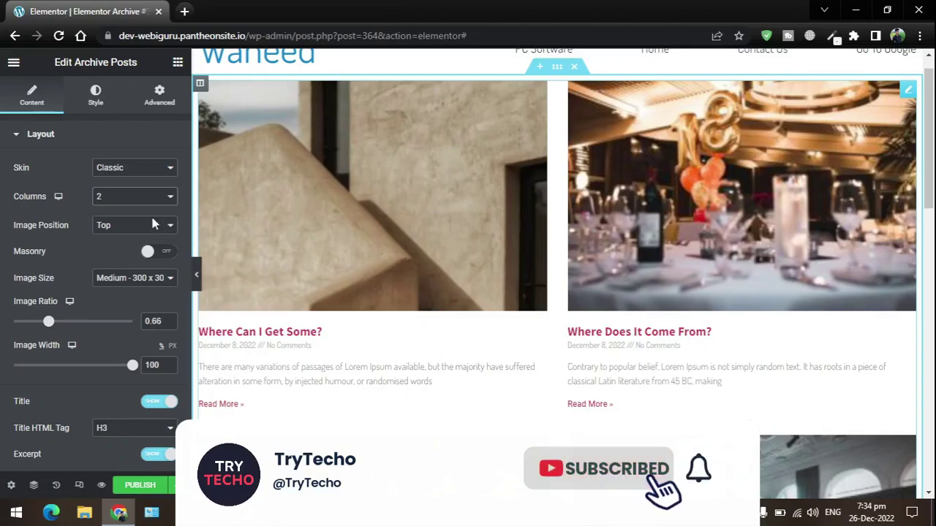
scroll(495, 202, "down", 8)
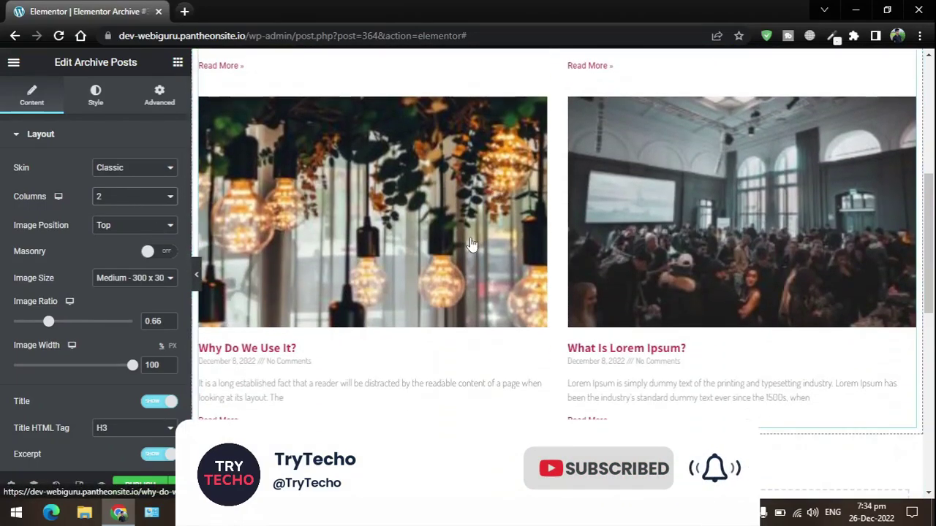
scroll(449, 272, "up", 8)
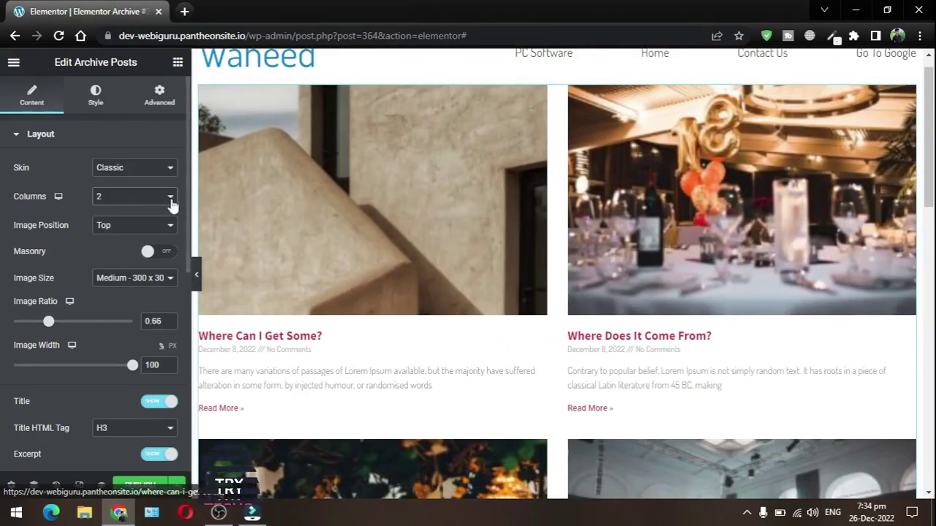
Try a four-column layout for the archive posts, review the preview, and restore it to three columns.
left_click(128, 197)
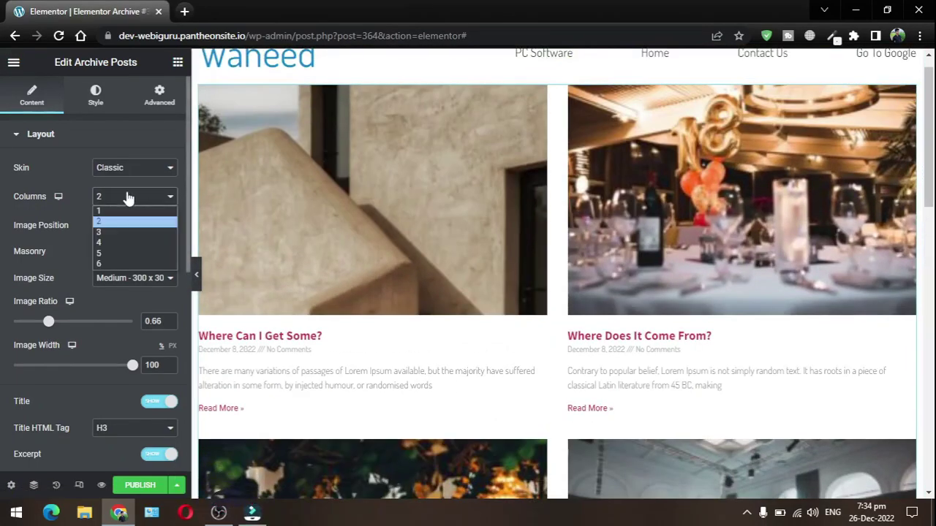
left_click(113, 242)
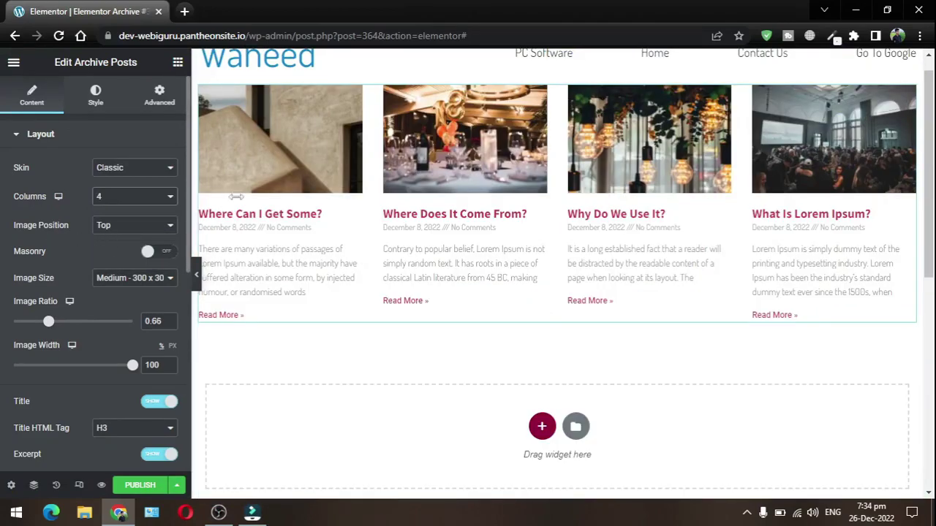
scroll(516, 217, "down", 2)
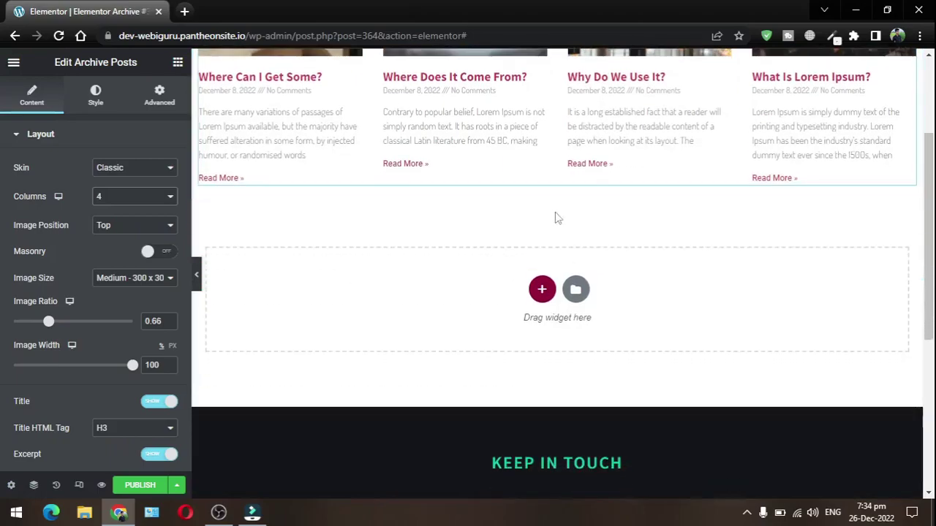
scroll(426, 376, "down", 4)
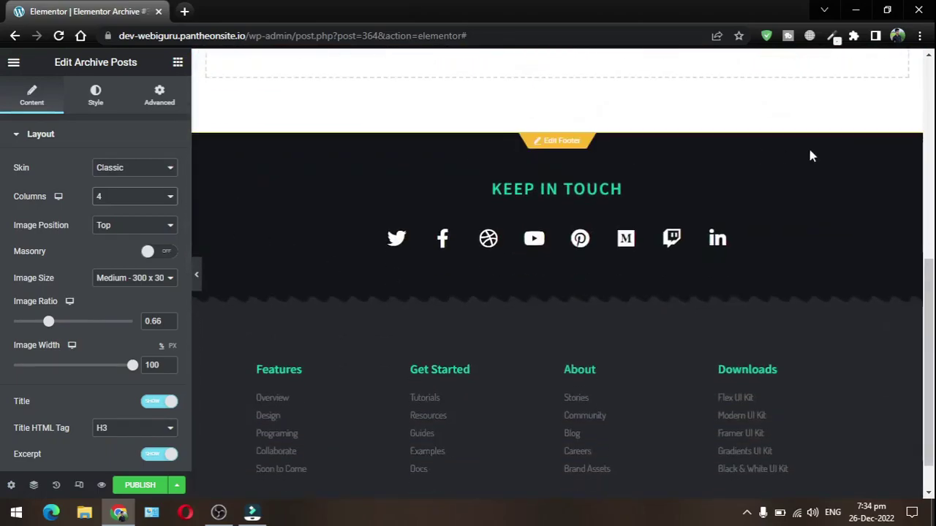
scroll(528, 193, "up", 6)
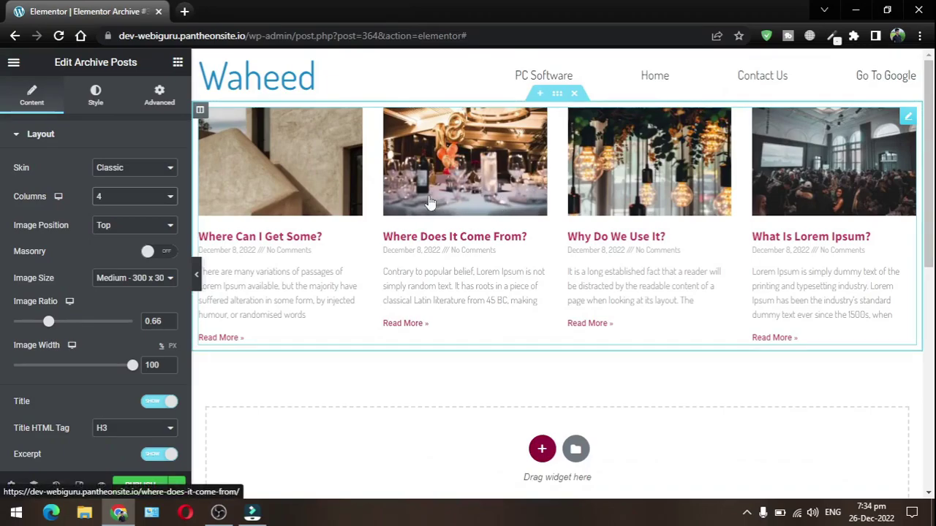
left_click(120, 196)
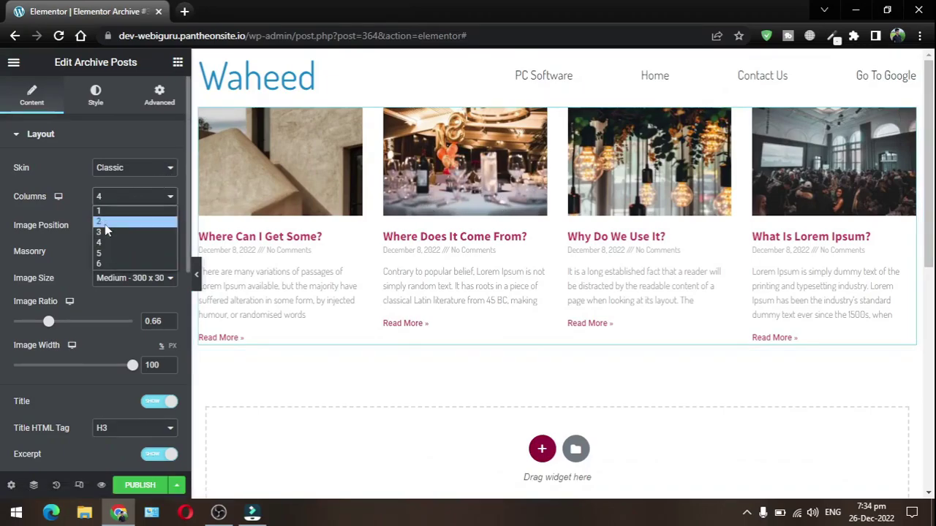
left_click(108, 232)
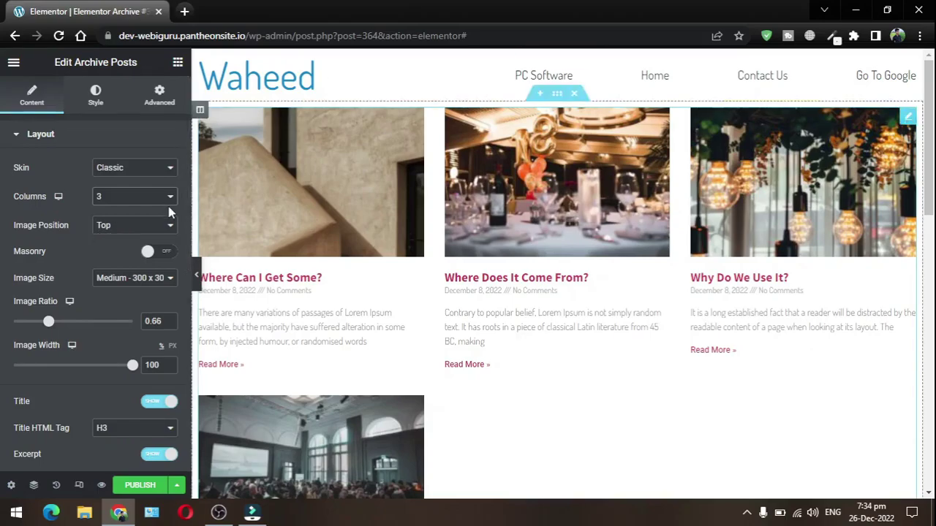
Compare the Left and Right image positions on the archive posts, leaving Right selected after a full-width preview.
left_click(144, 231)
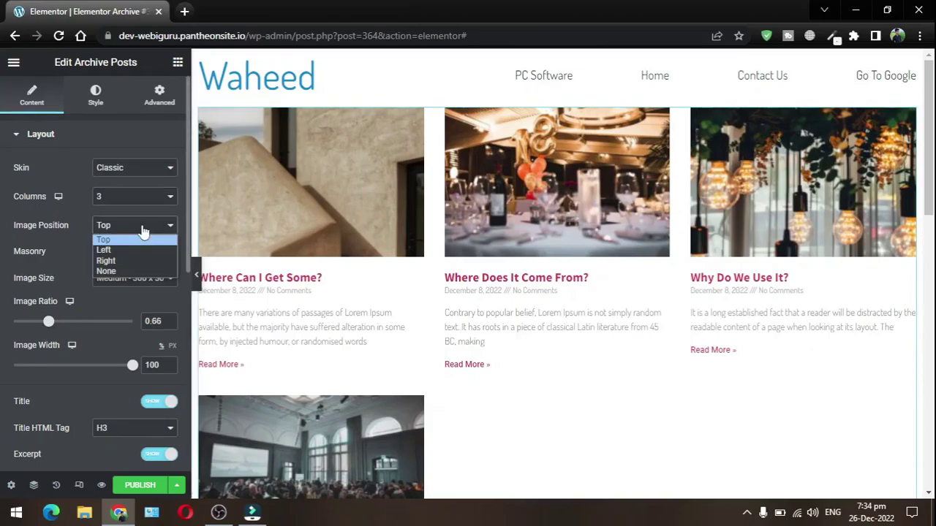
left_click(121, 250)
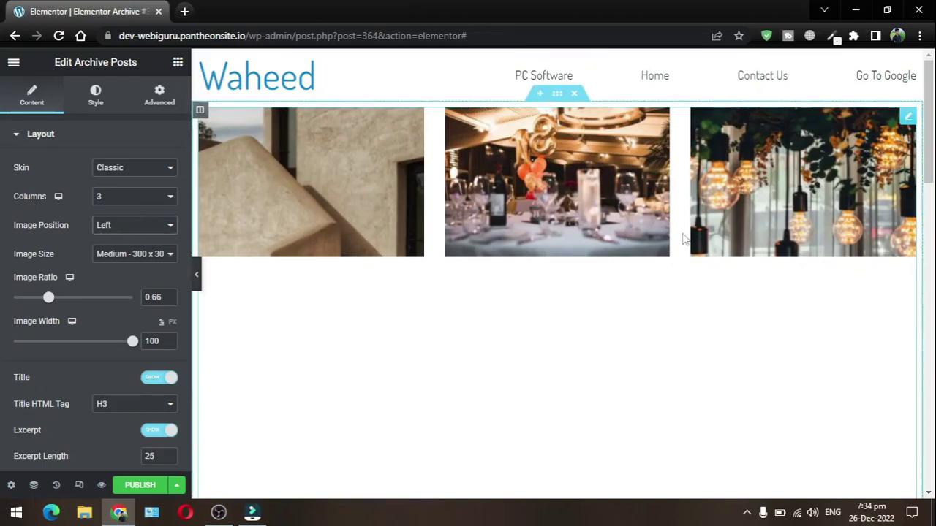
scroll(683, 239, "down", 1)
scroll(450, 179, "up", 1)
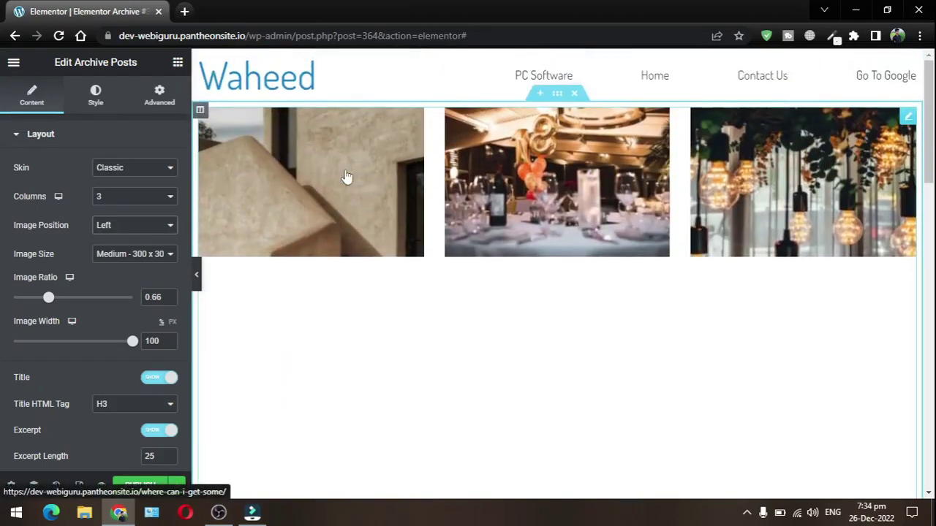
left_click(125, 226)
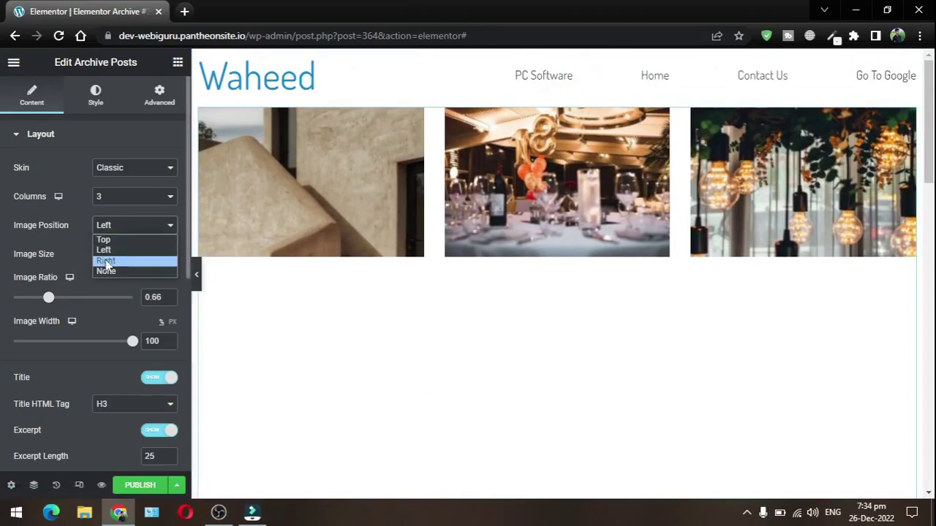
left_click(116, 263)
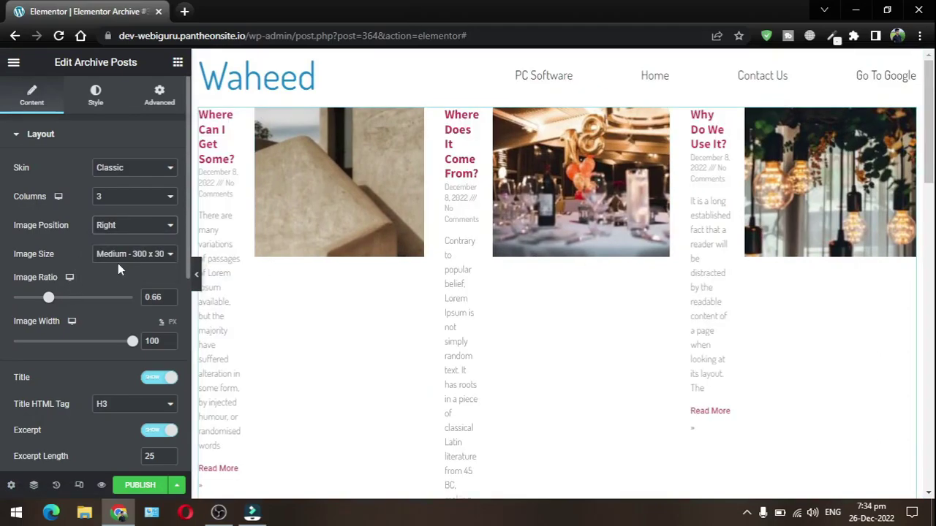
left_click(196, 274)
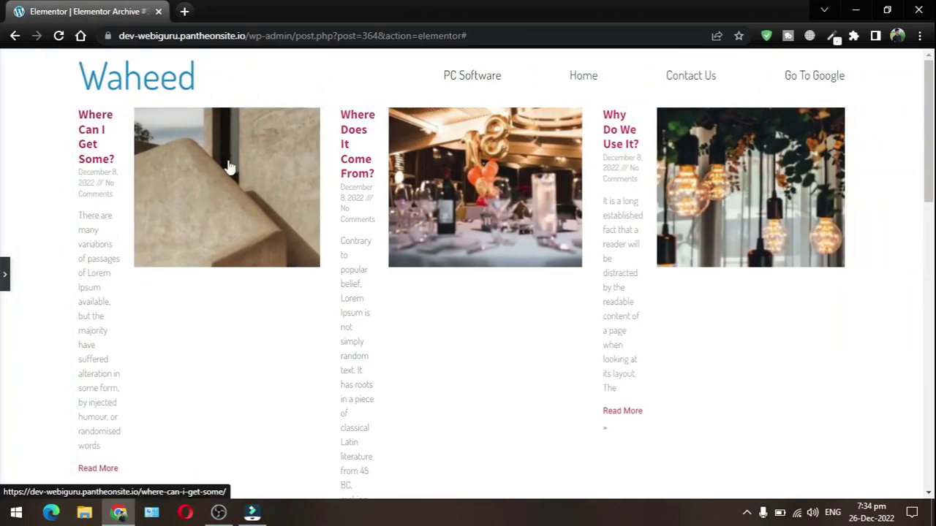
left_click(5, 274)
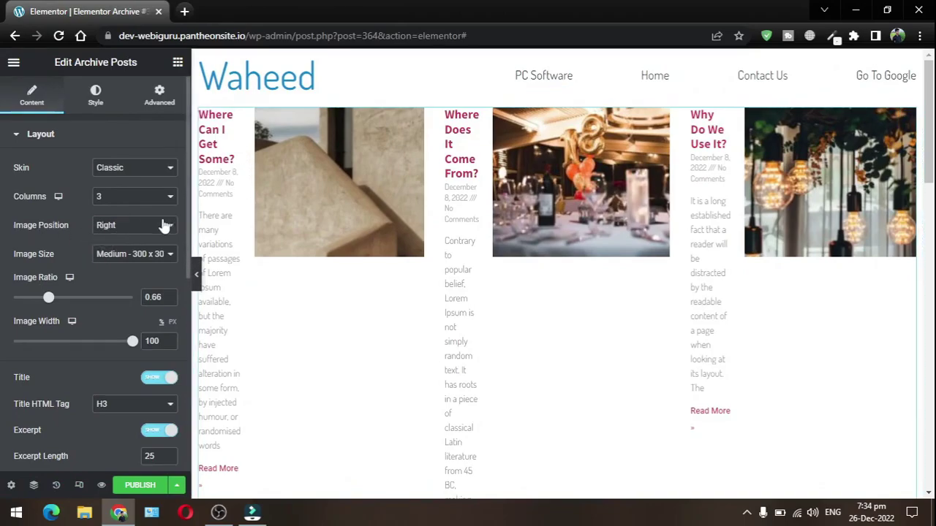
Try a single-column layout with the right-positioned images and preview it at full width.
left_click(128, 198)
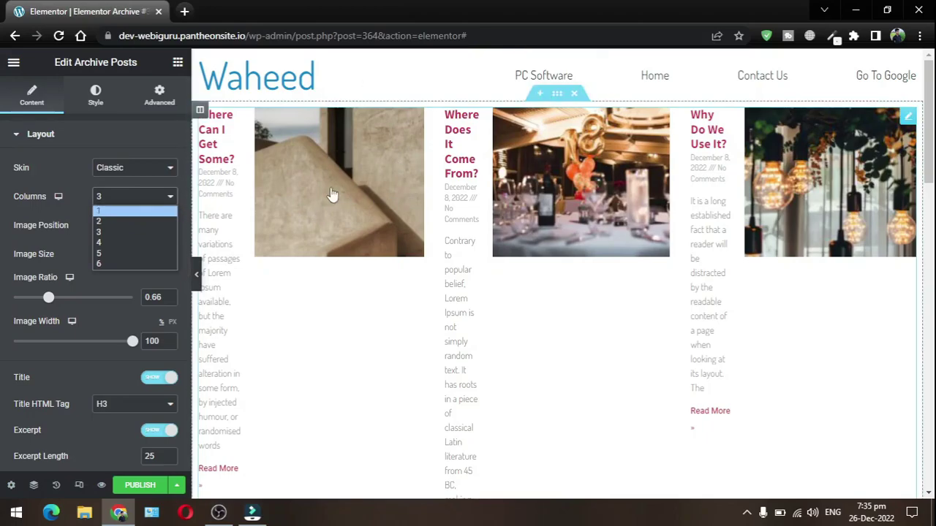
left_click(109, 213)
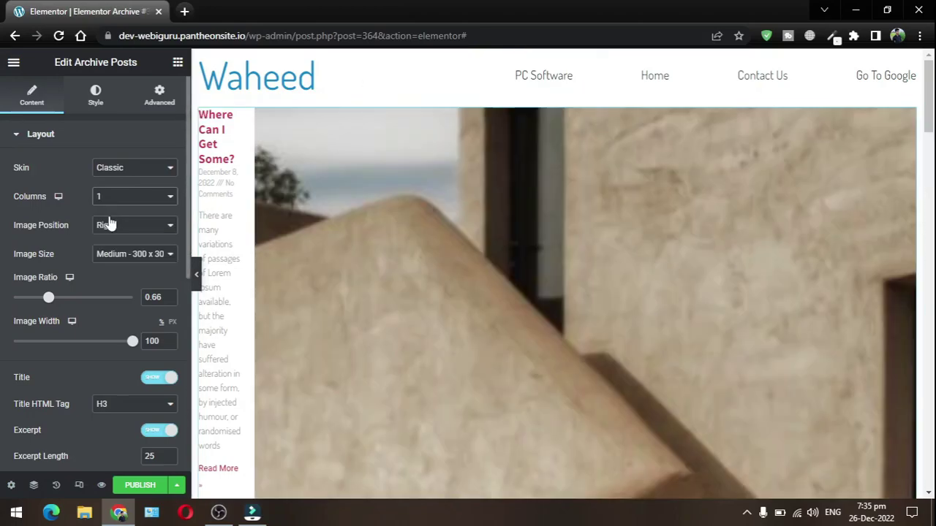
left_click(199, 278)
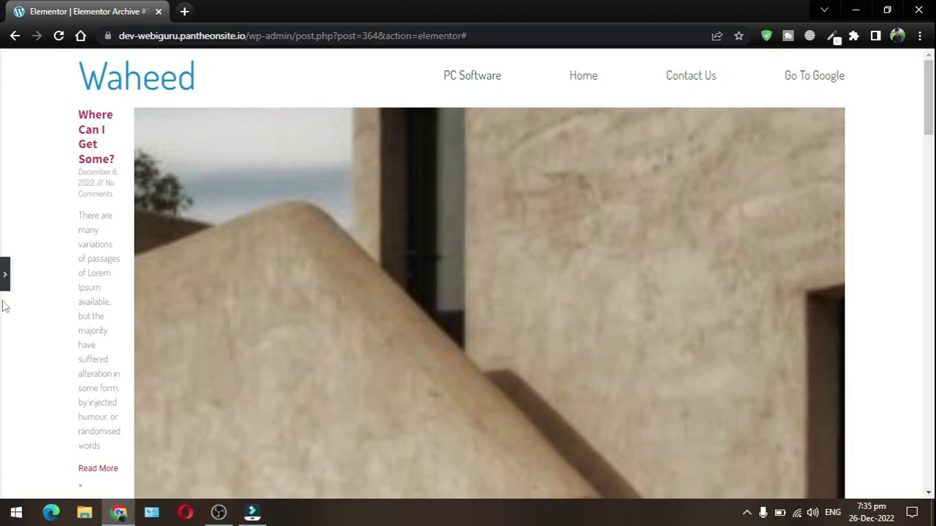
left_click(4, 274)
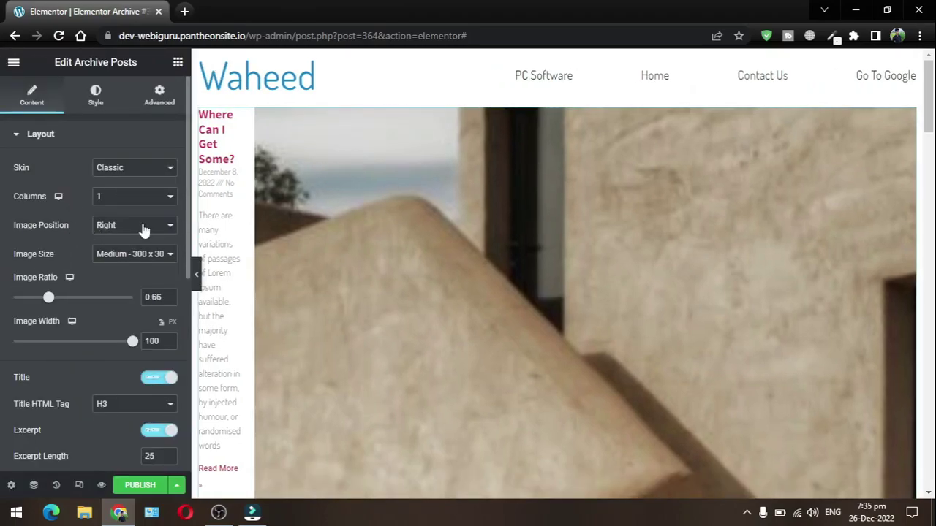
Set the archive posts' image position back to Top and the number of columns to 3.
left_click(122, 199)
left_click(110, 211)
left_click(119, 225)
left_click(113, 235)
left_click(110, 199)
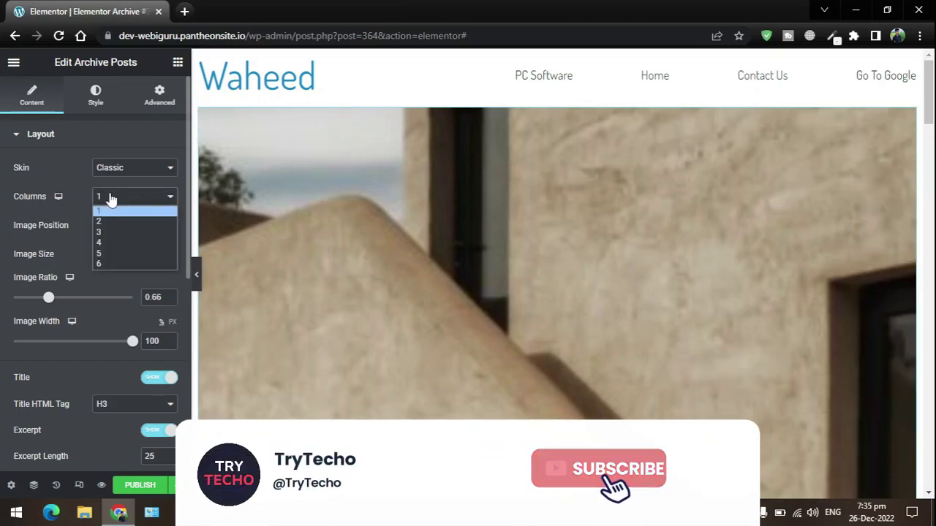
left_click(102, 237)
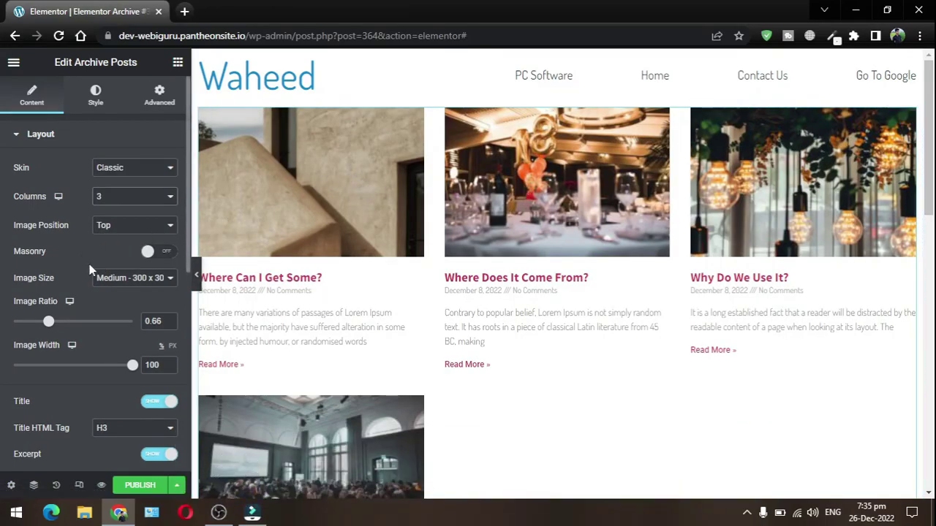
Examine the widget's remaining layout options for image, title, excerpt, meta data and Read More against the previewed posts.
scroll(94, 289, "down", 1)
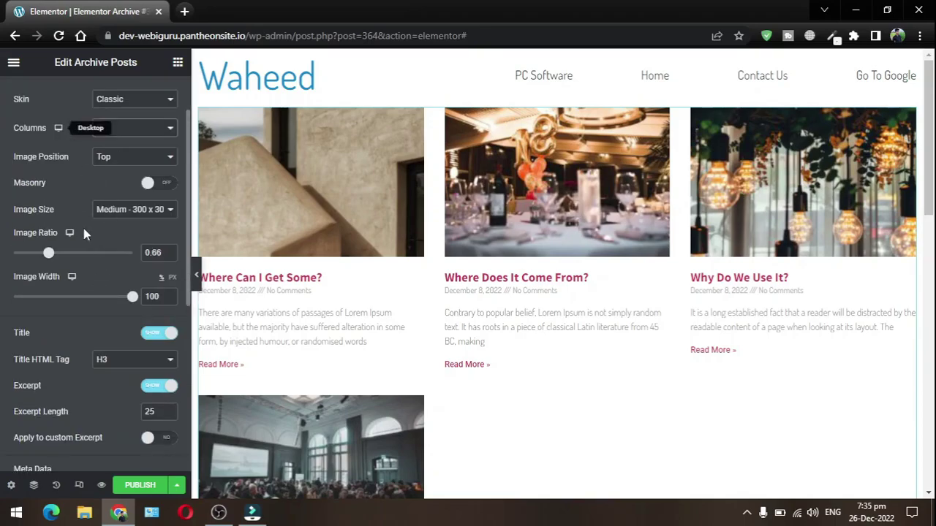
scroll(79, 190, "down", 5)
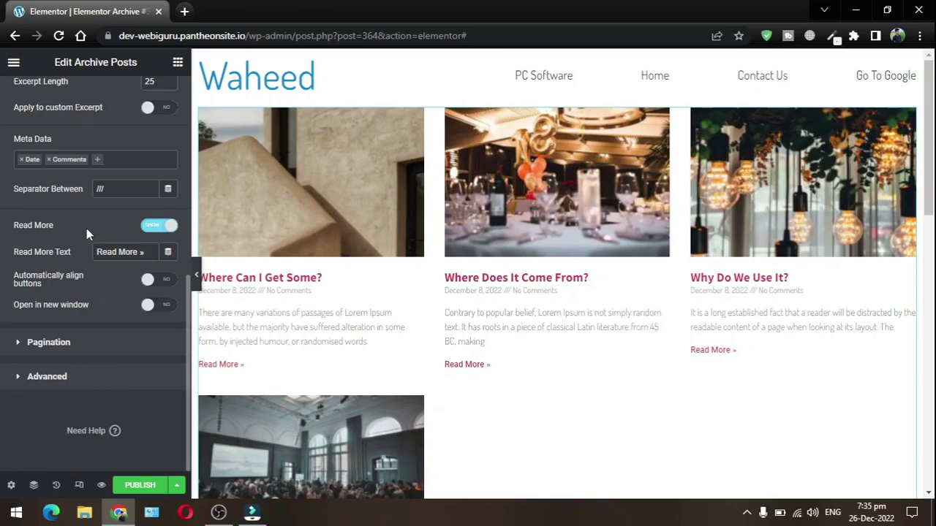
scroll(109, 190, "up", 3)
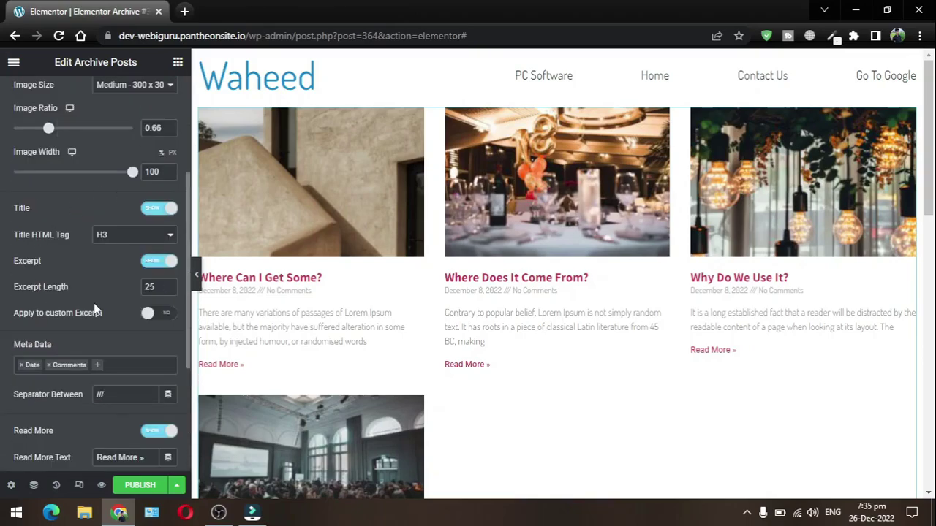
scroll(88, 287, "down", 3)
scroll(89, 289, "up", 4)
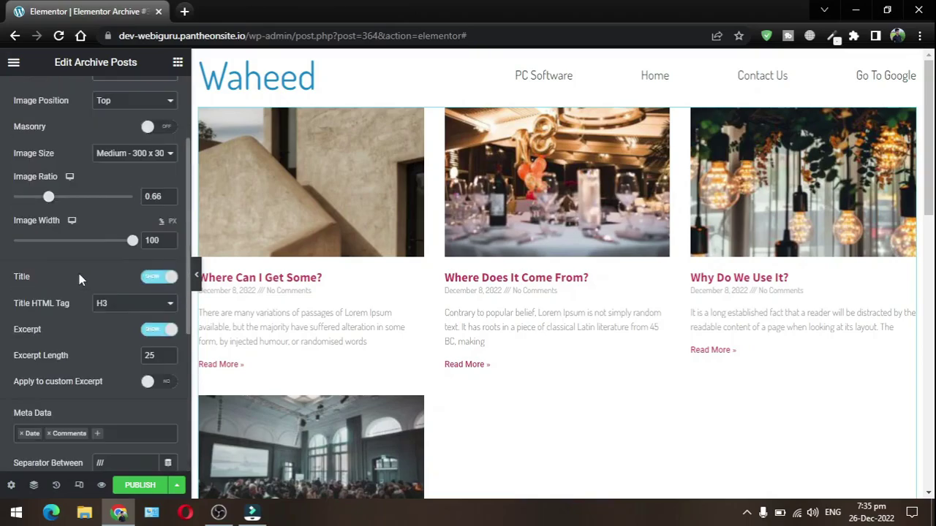
scroll(84, 299, "down", 2)
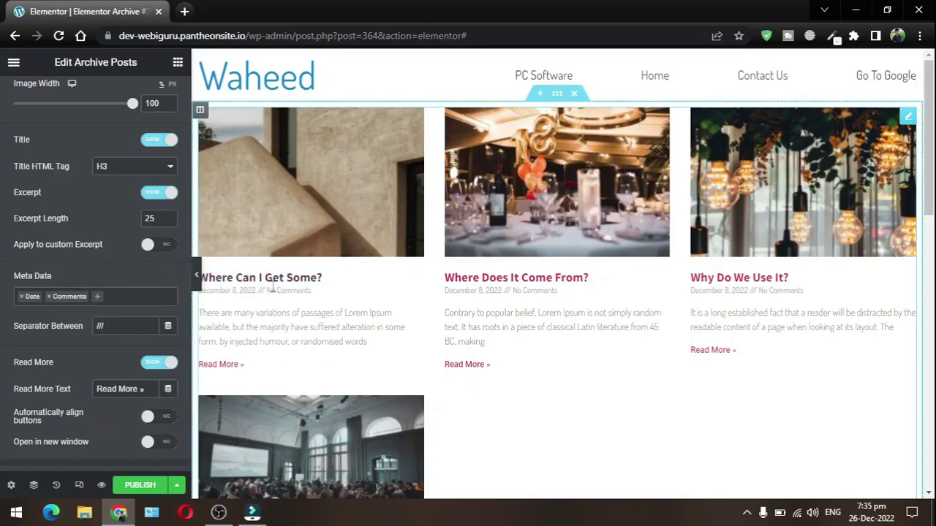
scroll(287, 239, "down", 2)
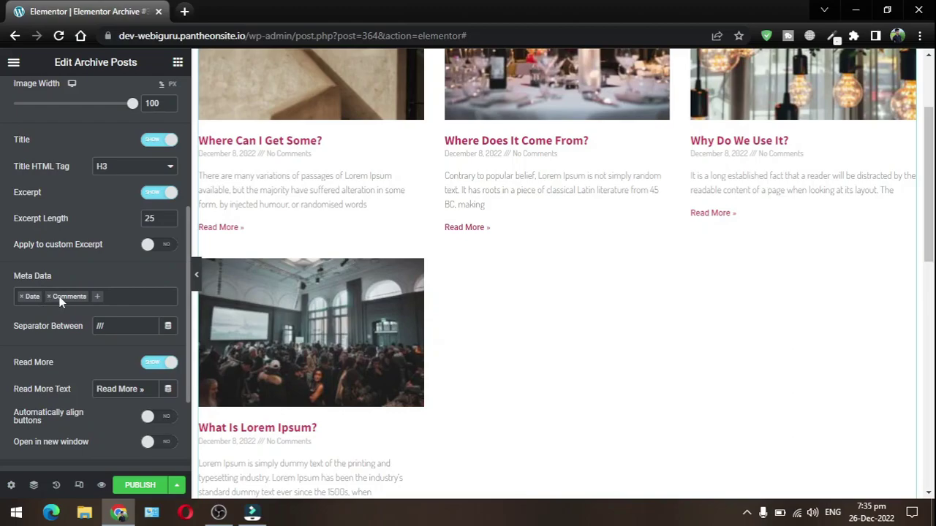
Add Author to the archive posts' meta data and hide the posts' excerpt.
left_click(99, 297)
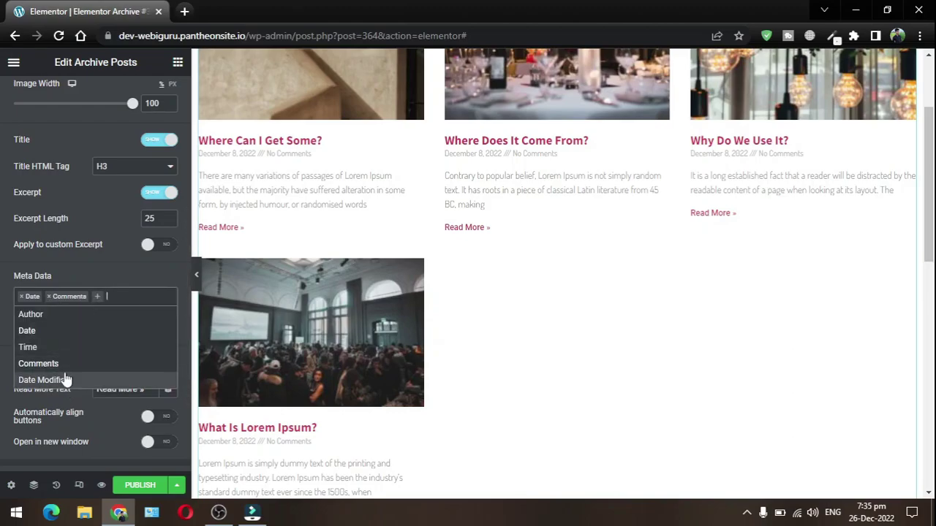
left_click(64, 314)
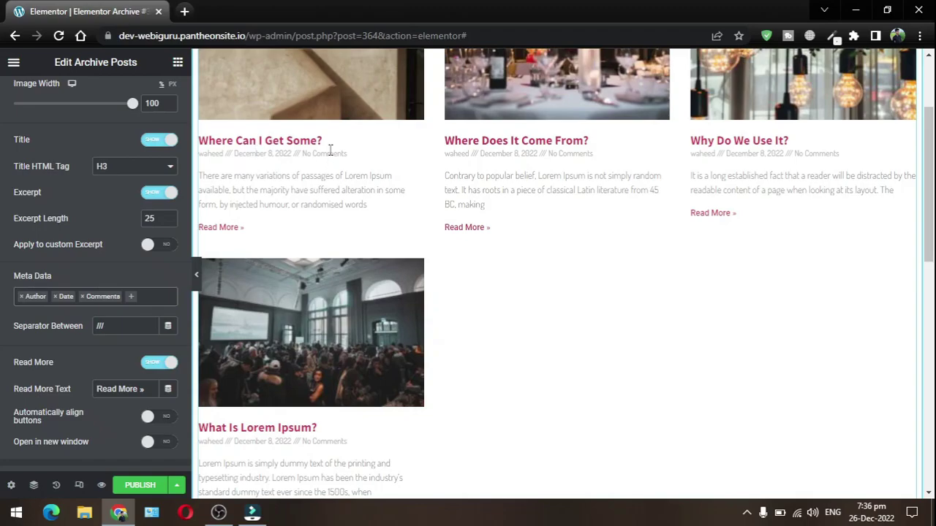
scroll(125, 249, "up", 2)
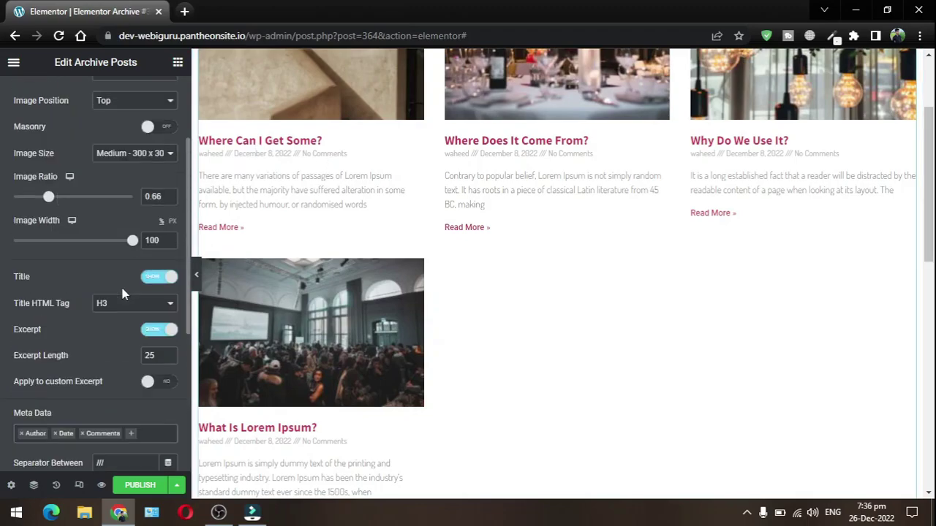
scroll(77, 248, "up", 1)
scroll(65, 304, "down", 5)
scroll(86, 263, "up", 1)
scroll(85, 263, "up", 2)
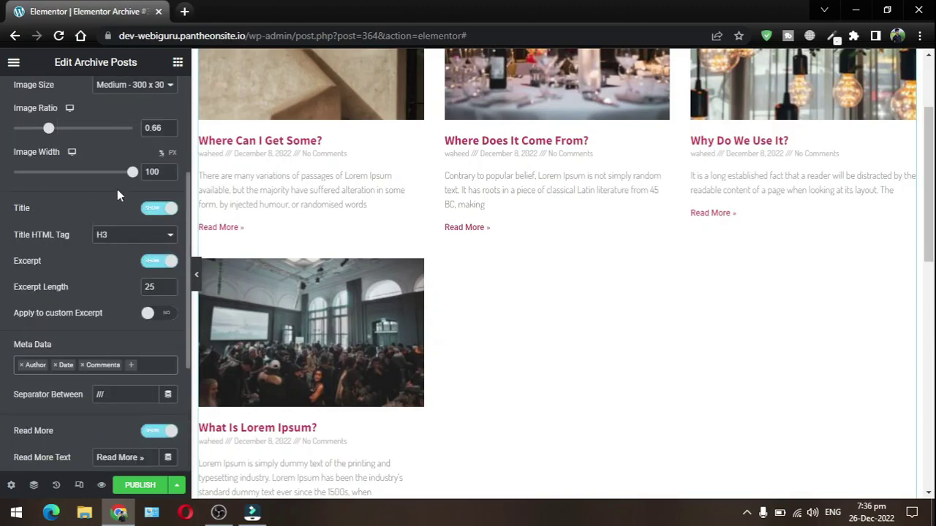
left_click(159, 263)
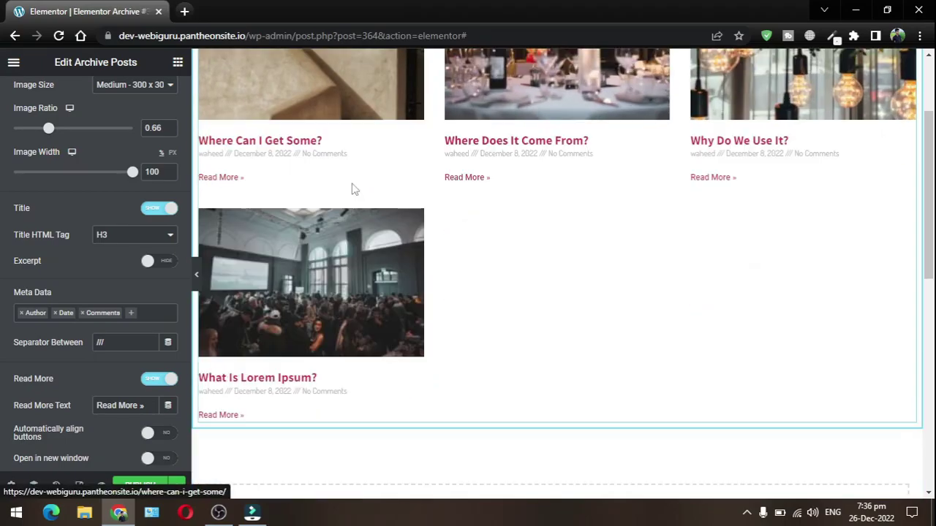
scroll(587, 186, "up", 2)
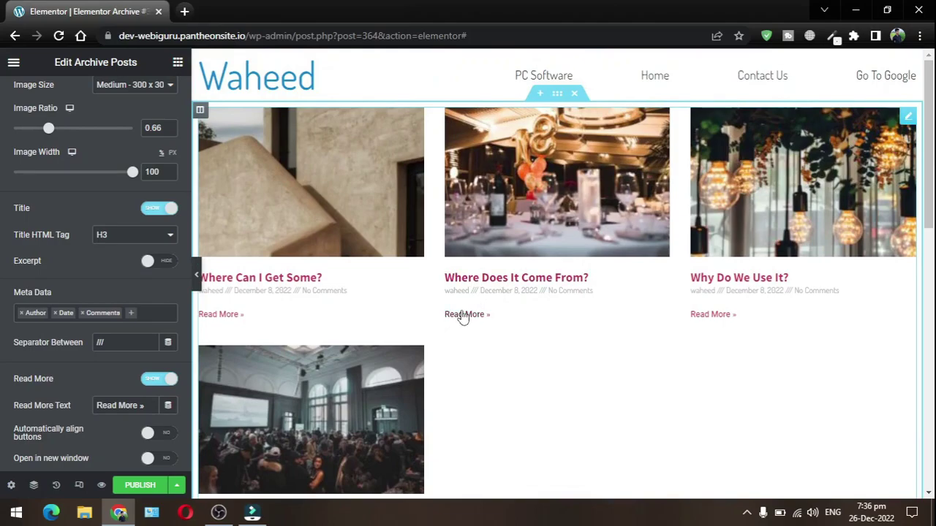
Change the archive posts' Read More text to "Learn More »".
scroll(96, 326, "down", 2)
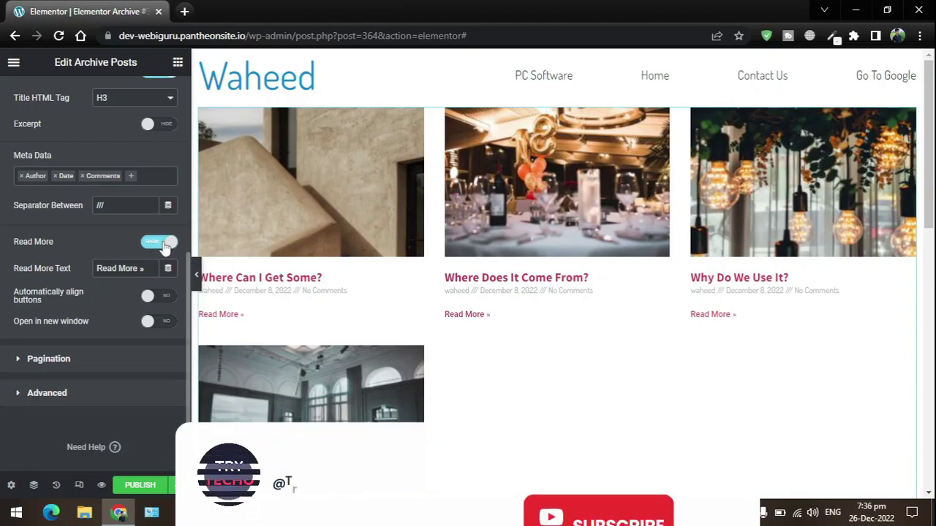
left_click_drag(117, 268, 93, 271)
left_click(117, 267)
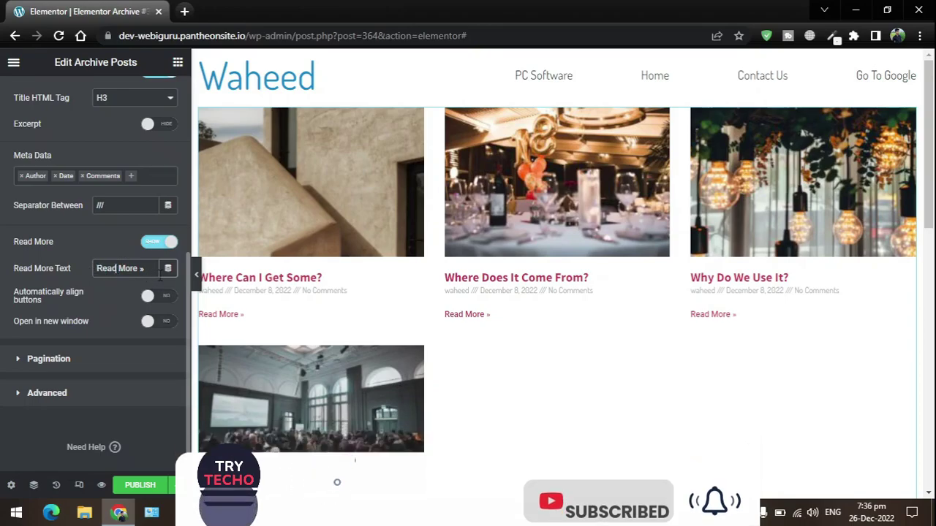
left_click_drag(117, 268, 62, 275)
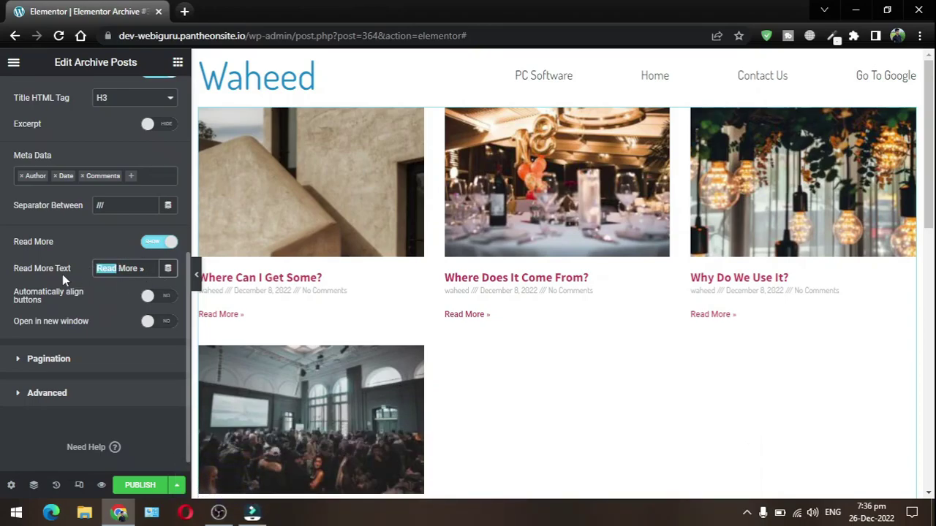
type("Lea")
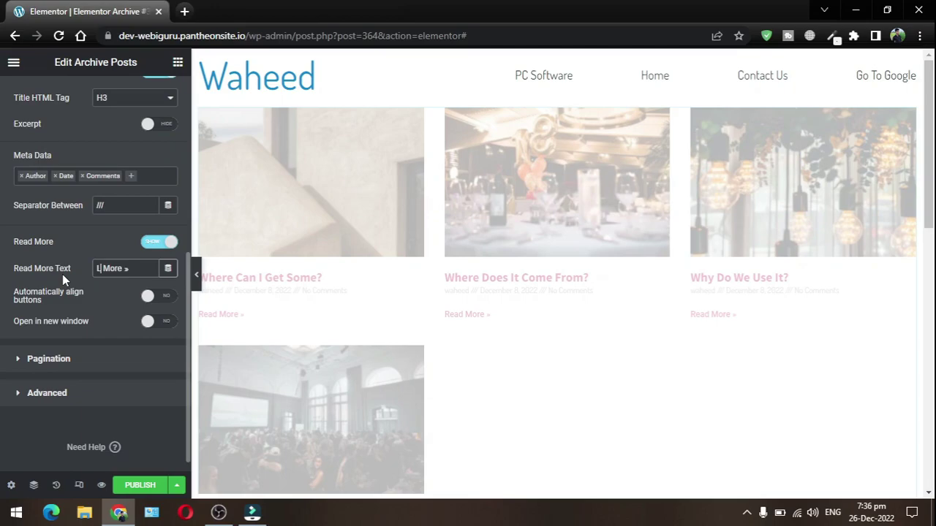
type("rn")
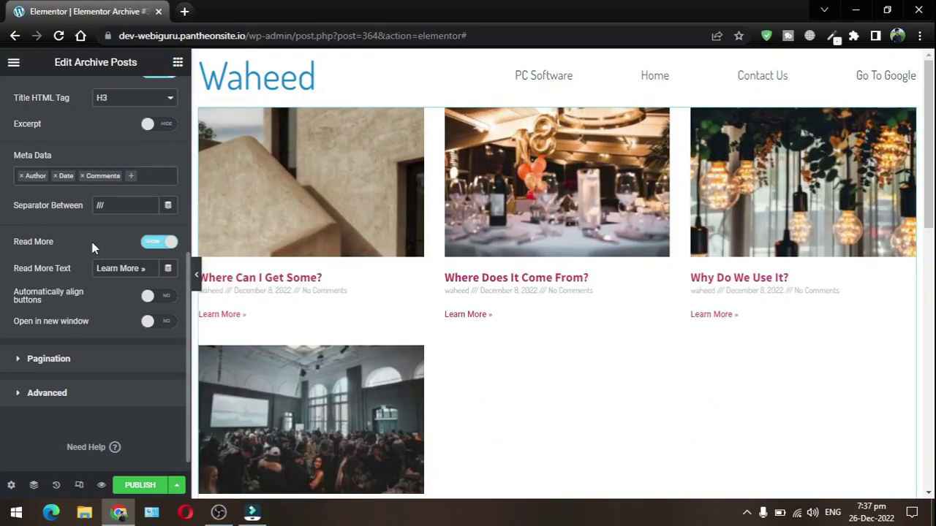
Style the archive posts' titles with the global Secondary color after trying Primary.
scroll(66, 344, "down", 1)
scroll(76, 342, "up", 5)
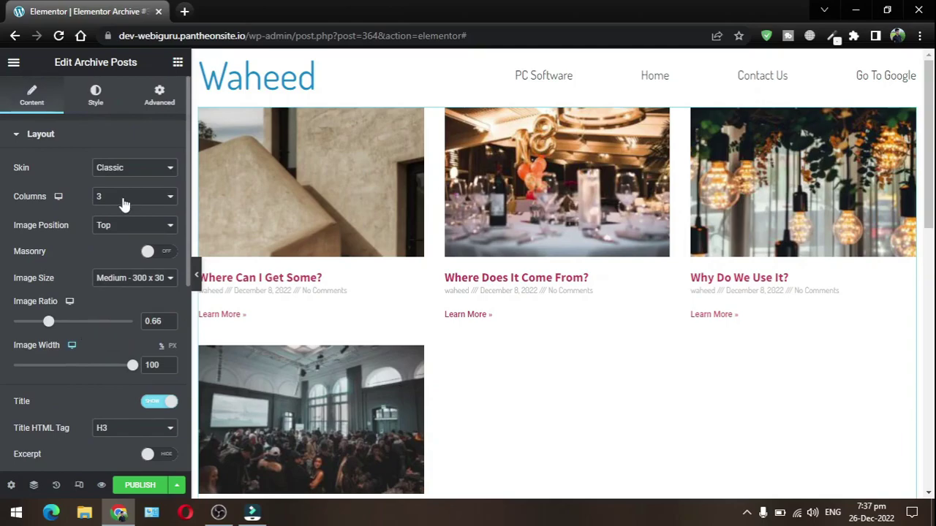
left_click(95, 95)
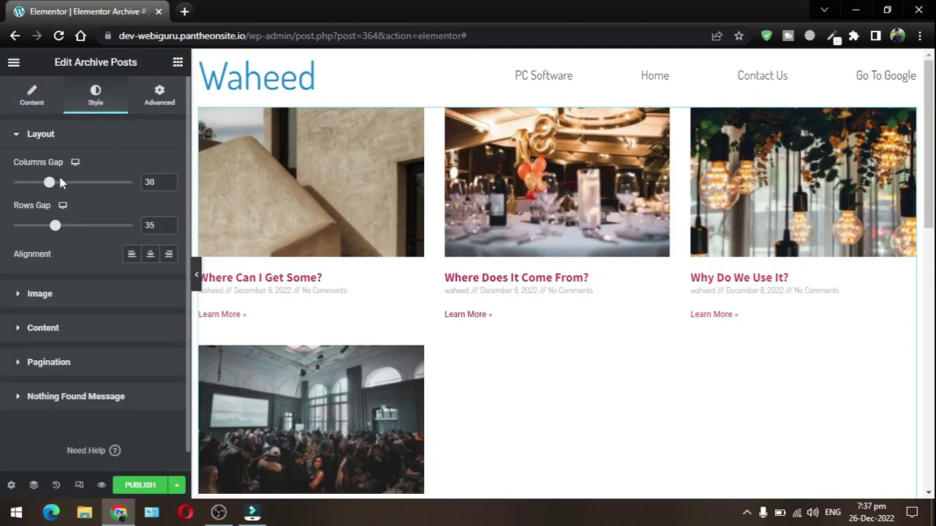
scroll(64, 256, "down", 1)
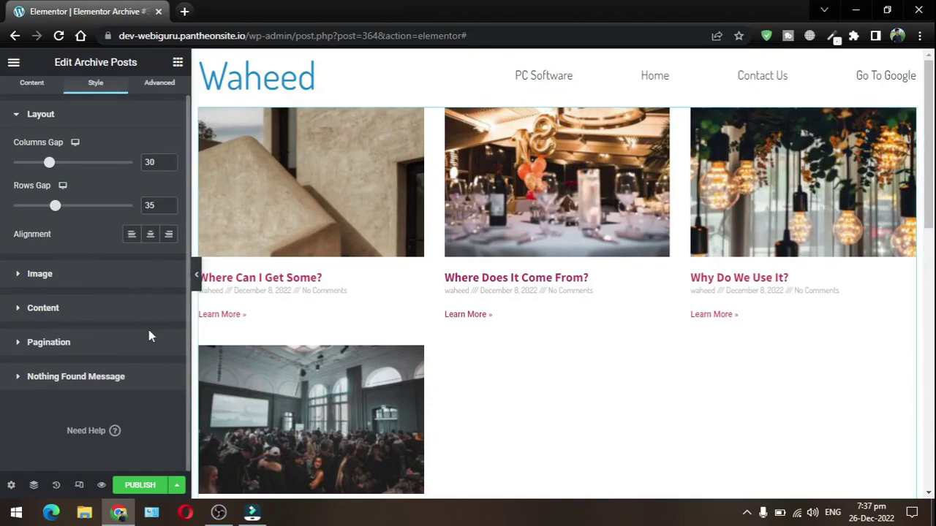
left_click(43, 308)
scroll(80, 261, "down", 2)
scroll(127, 209, "up", 1)
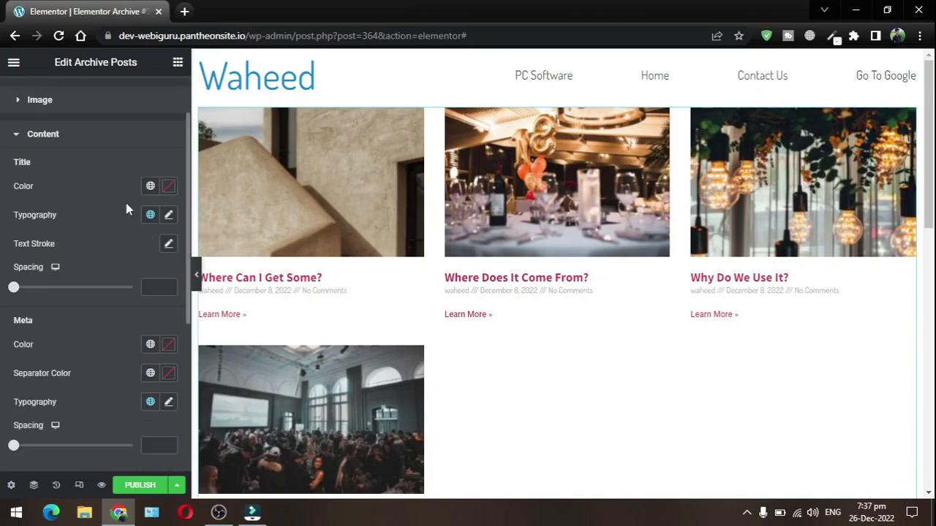
left_click(149, 185)
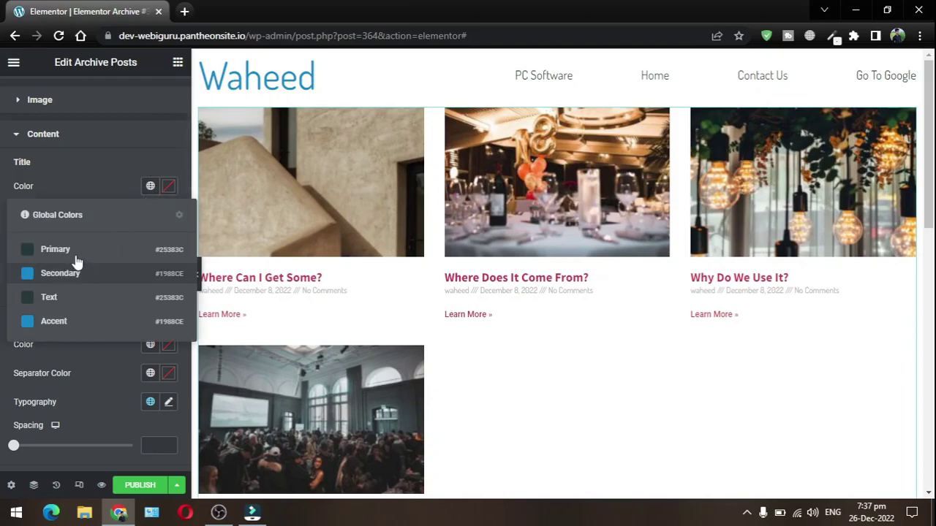
left_click(77, 259)
left_click(150, 185)
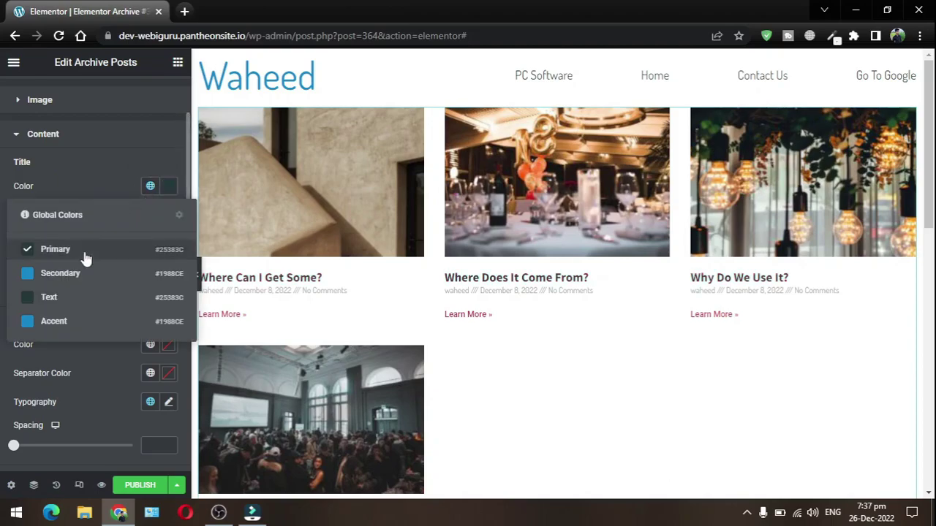
left_click(76, 274)
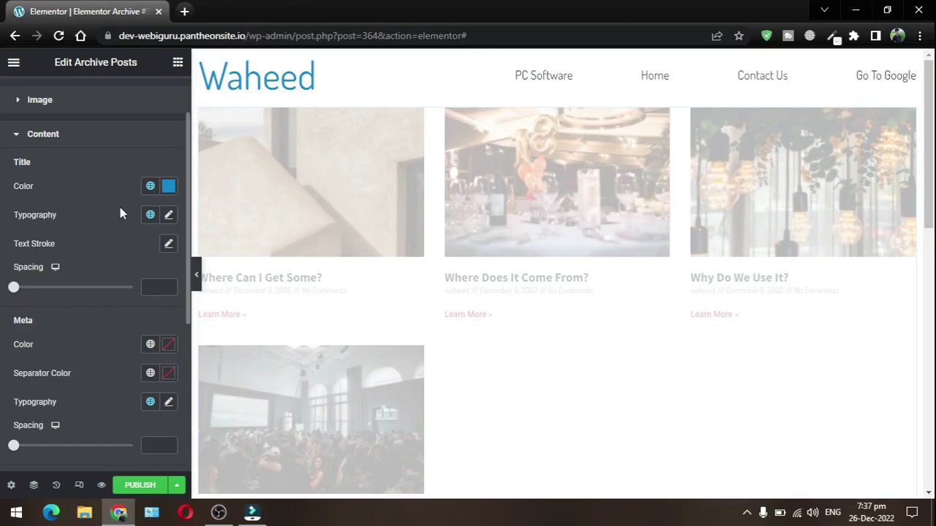
Set the posts' meta color to the global Primary color and their Read More color to the global Secondary color.
scroll(125, 248, "down", 2)
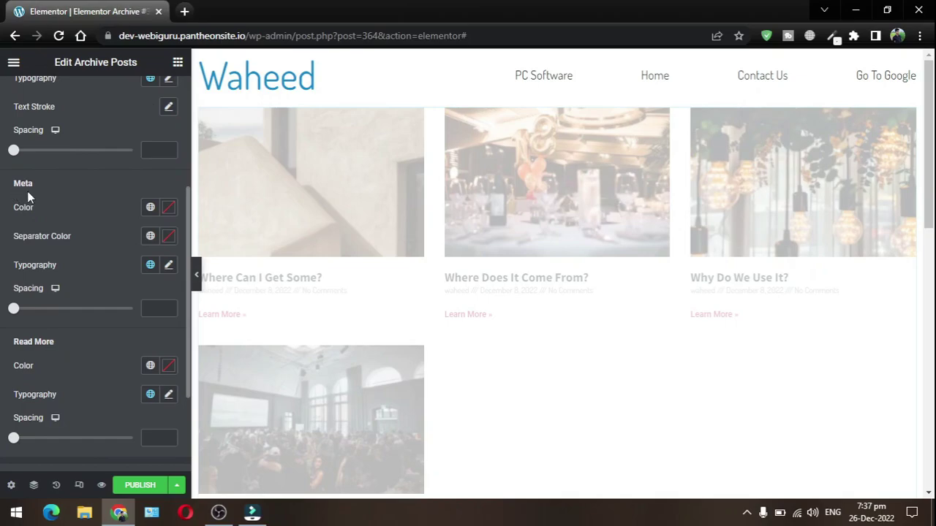
left_click(150, 207)
left_click(71, 272)
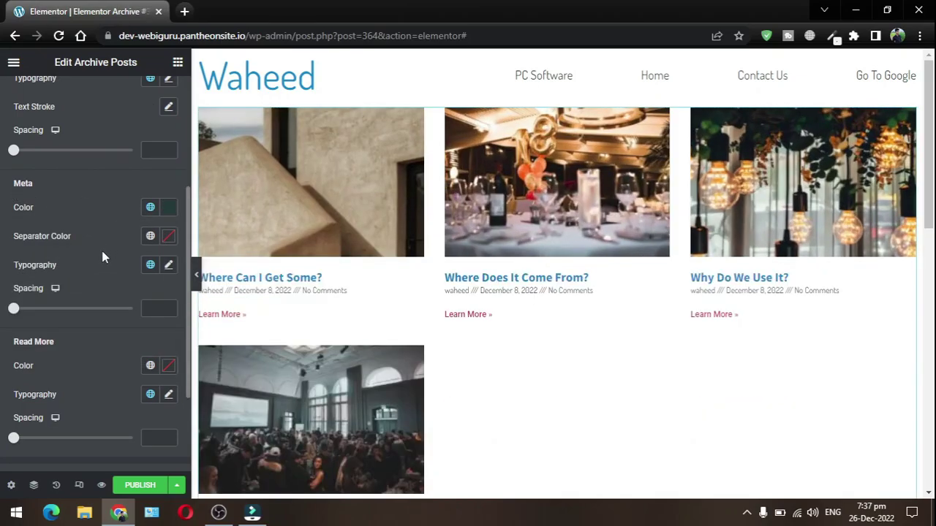
scroll(110, 256, "down", 3)
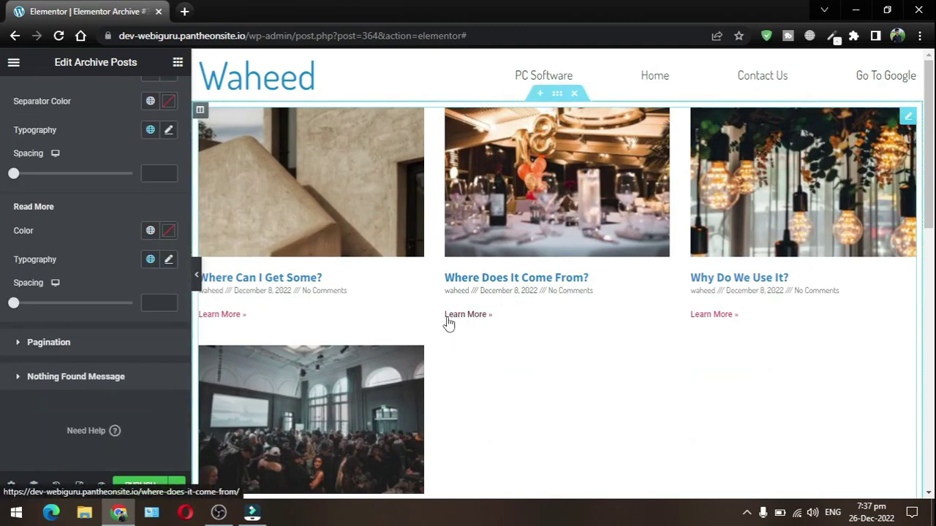
left_click(150, 231)
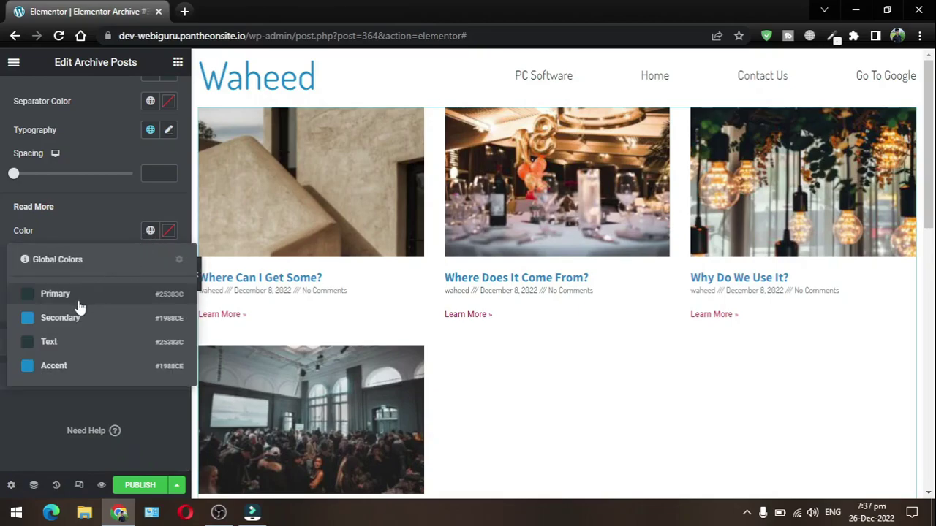
left_click(64, 319)
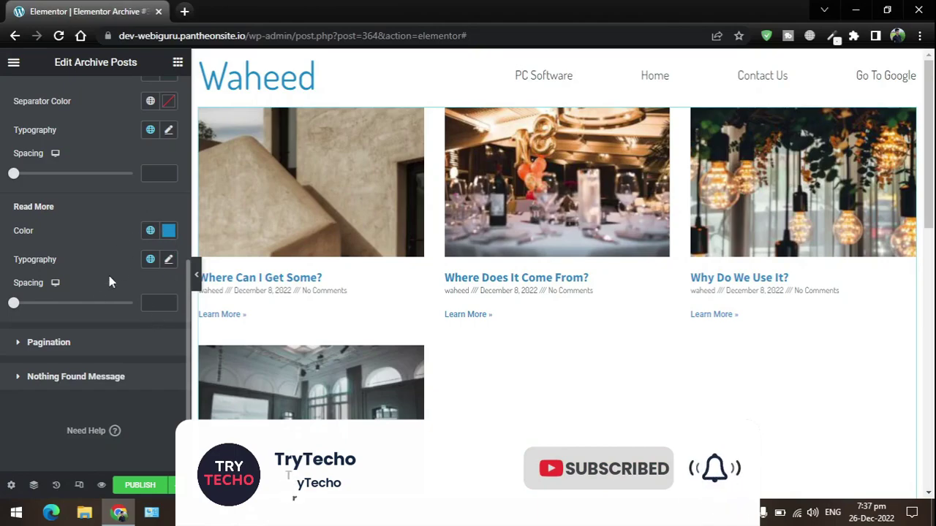
Publish the archive template without adding any display condition.
left_click(139, 485)
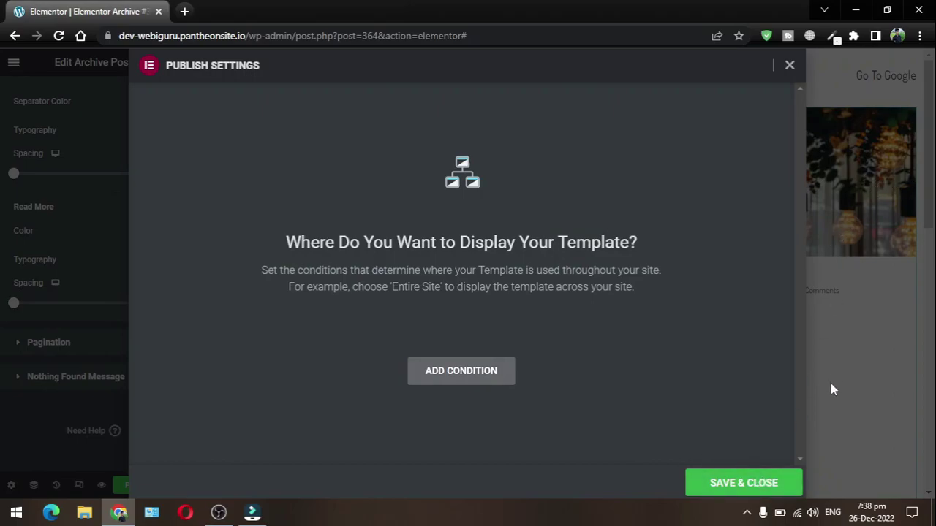
left_click(736, 488)
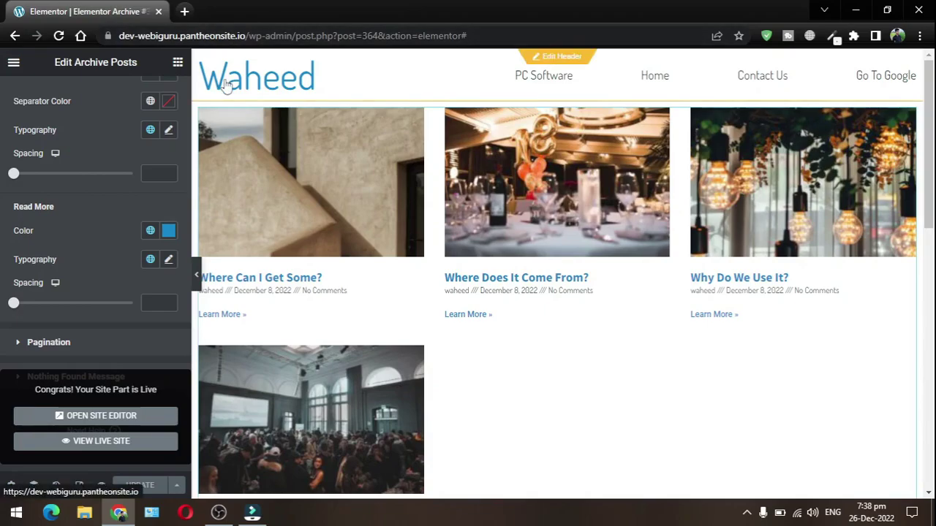
Find the WordPress dashboard with the Finder and open it in a new browser tab.
key("ctrl+e")
type("das")
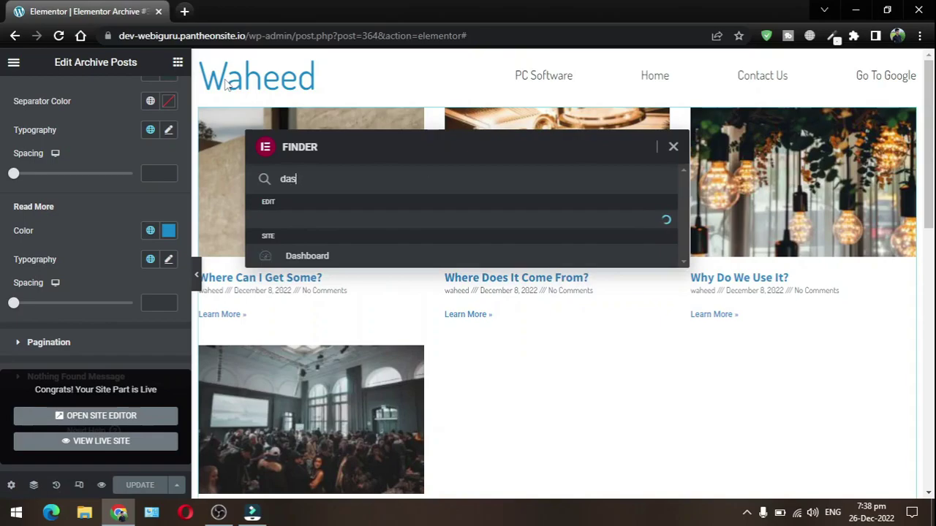
right_click(296, 223)
left_click(343, 231)
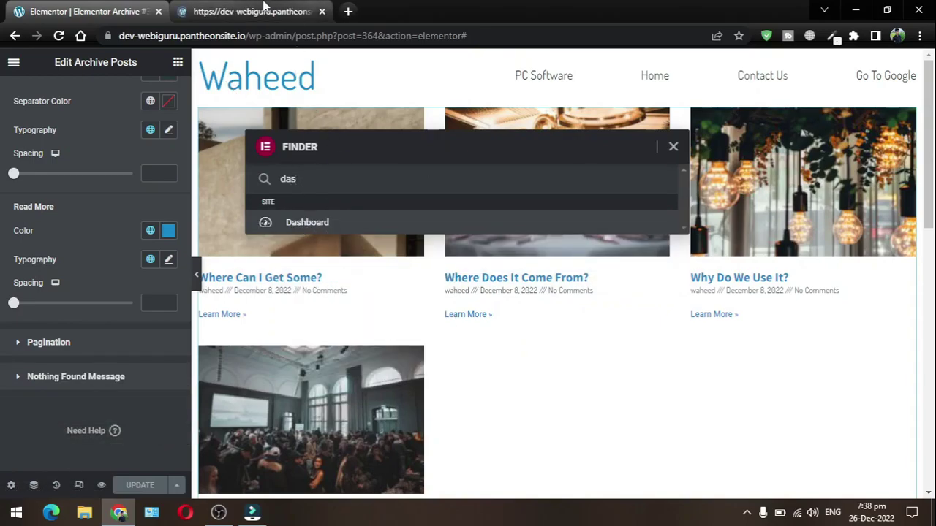
left_click(265, 8)
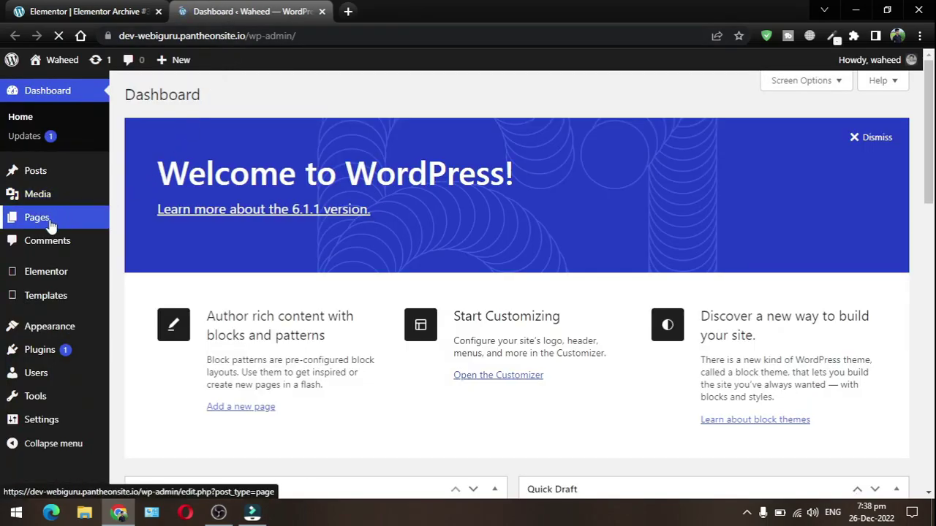
View the live Sample Page, the site's posts page, from the pages list and examine its whole layout.
left_click(22, 219)
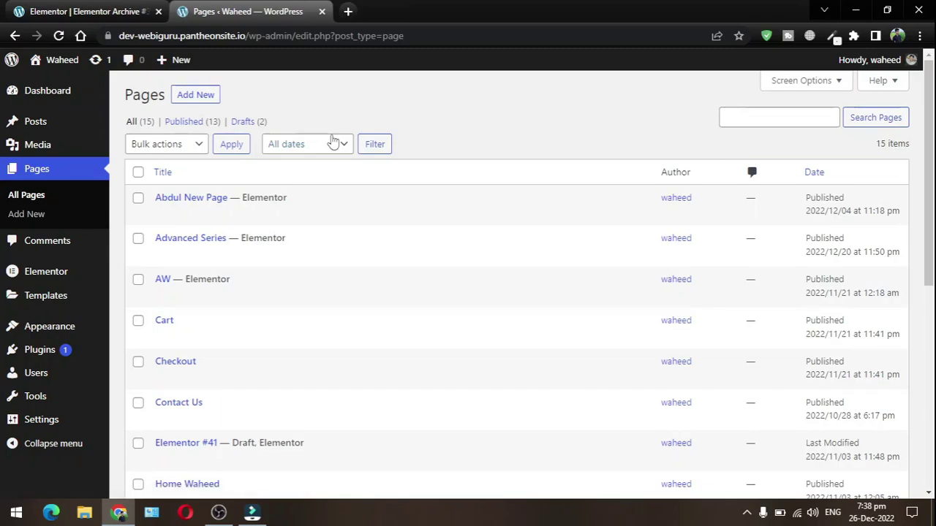
scroll(340, 142, "down", 3)
scroll(299, 219, "down", 1)
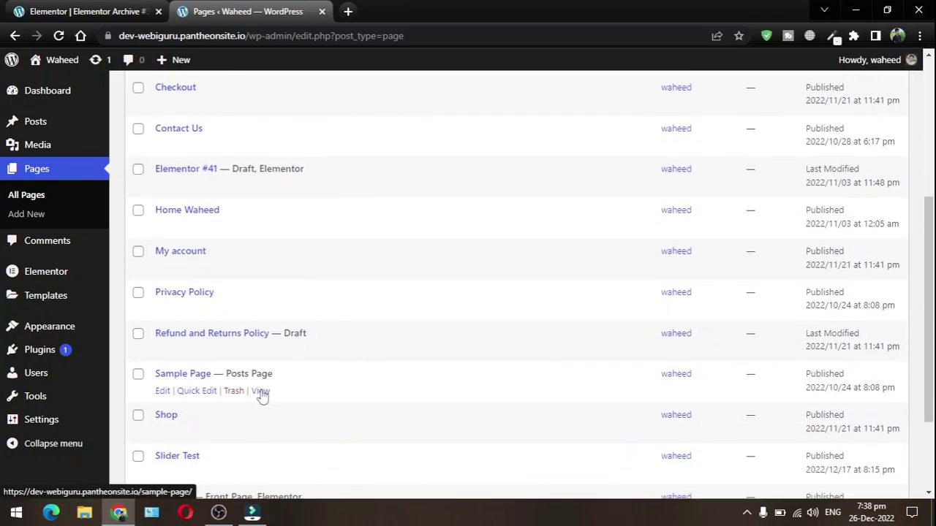
left_click(262, 393)
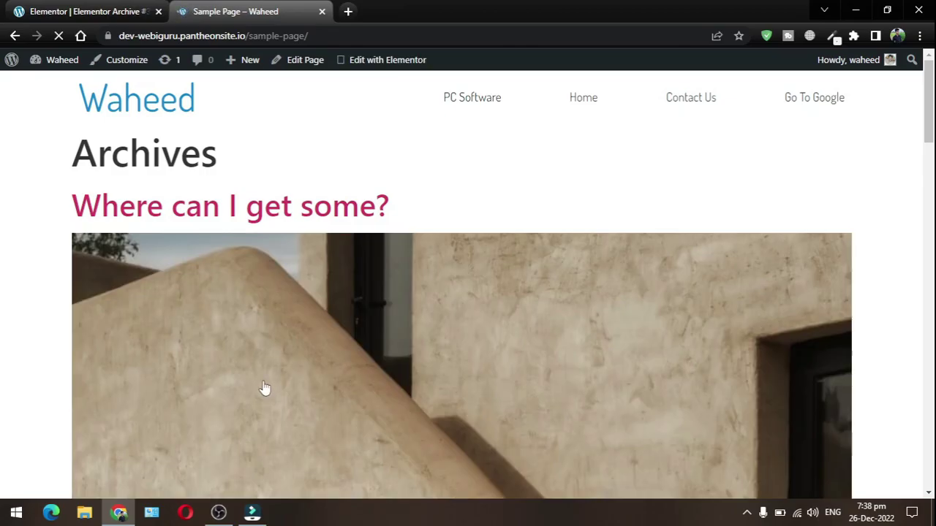
scroll(348, 313, "down", 20)
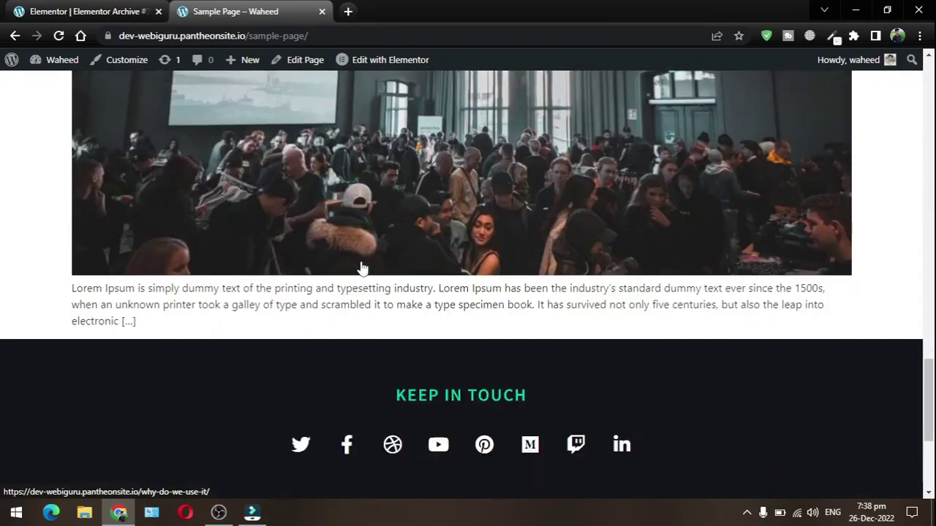
scroll(362, 268, "up", 20)
Return to the archive template in the Elementor editor, close the Finder and review the styled posts.
left_click(92, 9)
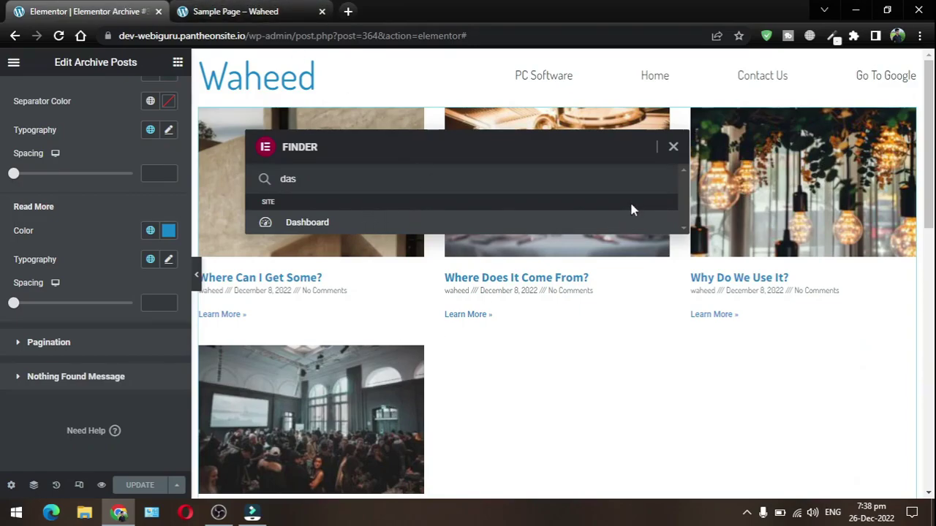
left_click(672, 150)
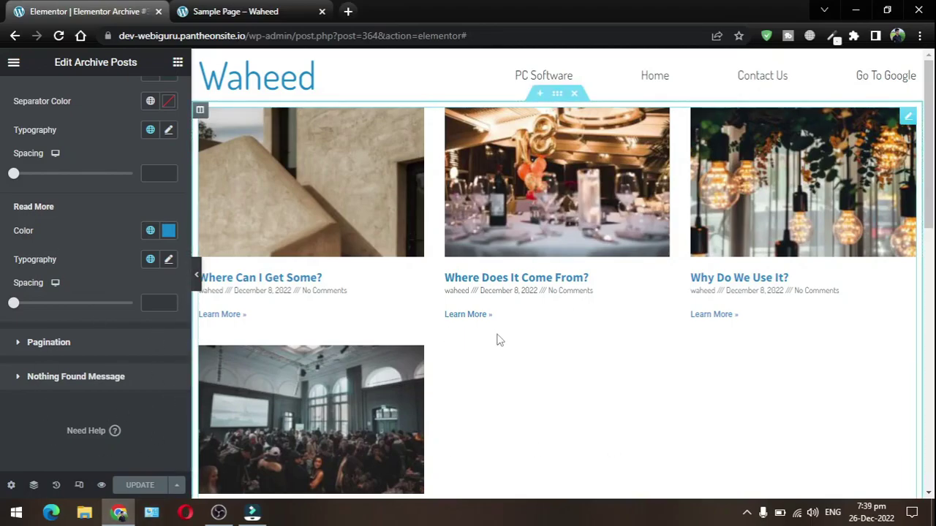
scroll(386, 276, "down", 1)
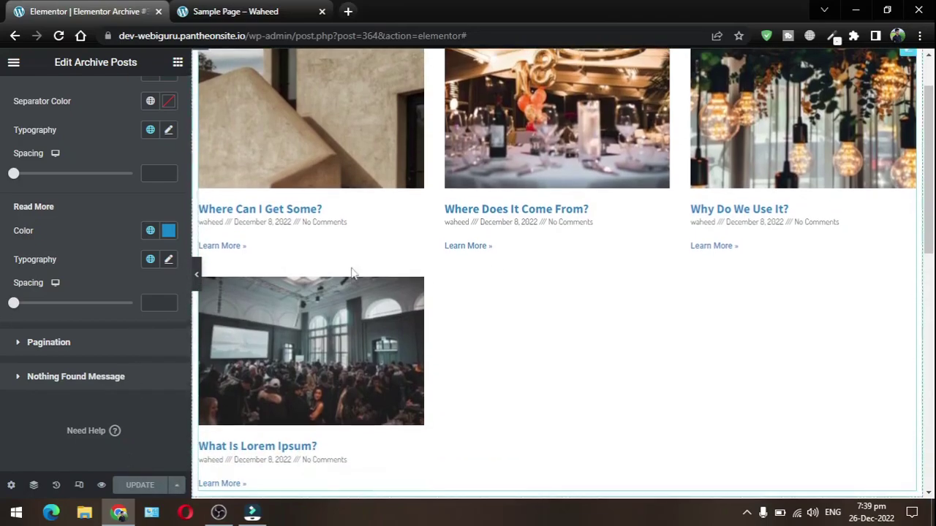
Set the Read More spacing to 0 and save the template with a display condition that includes Posts Archive.
left_click_drag(15, 305, 6, 310)
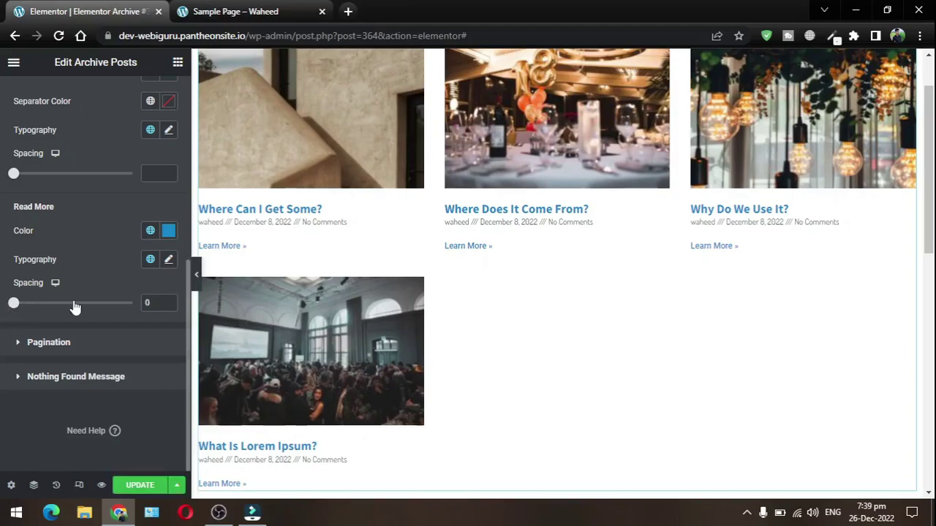
left_click(139, 485)
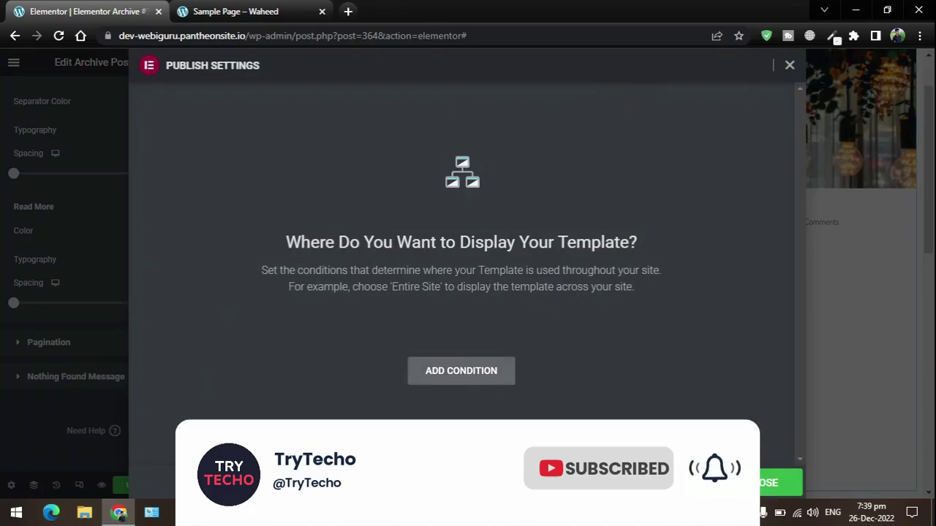
left_click(457, 378)
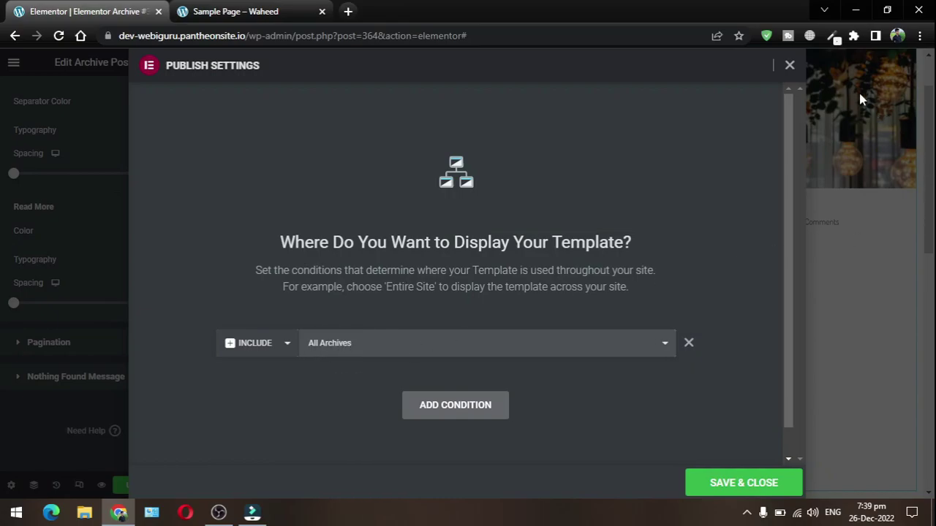
left_click(336, 349)
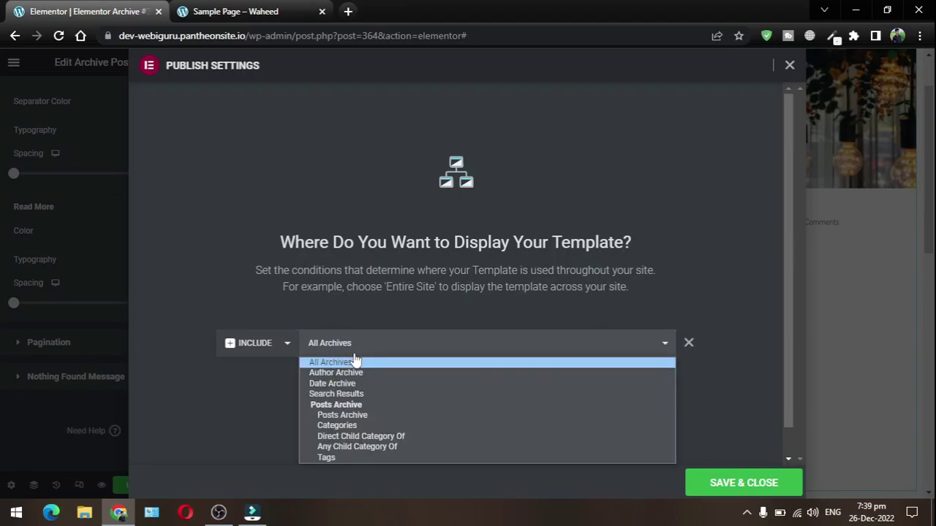
left_click(327, 415)
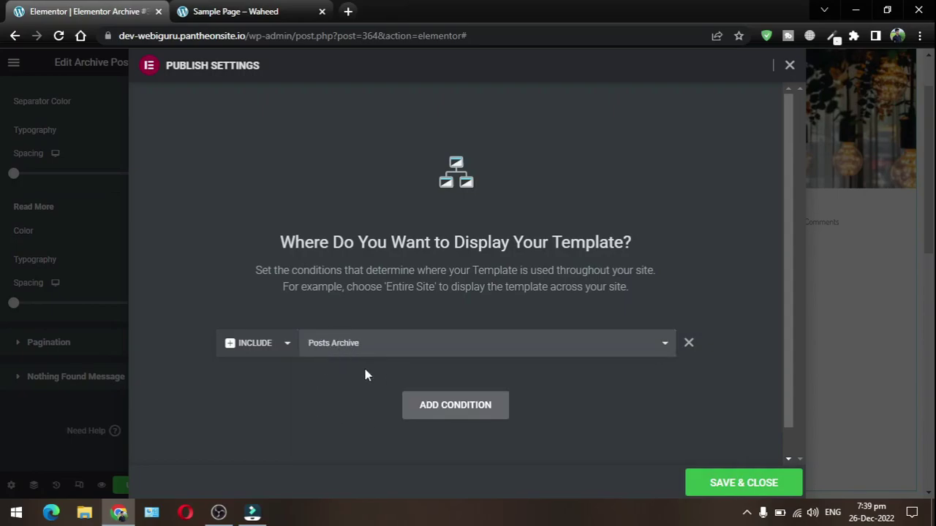
left_click(745, 483)
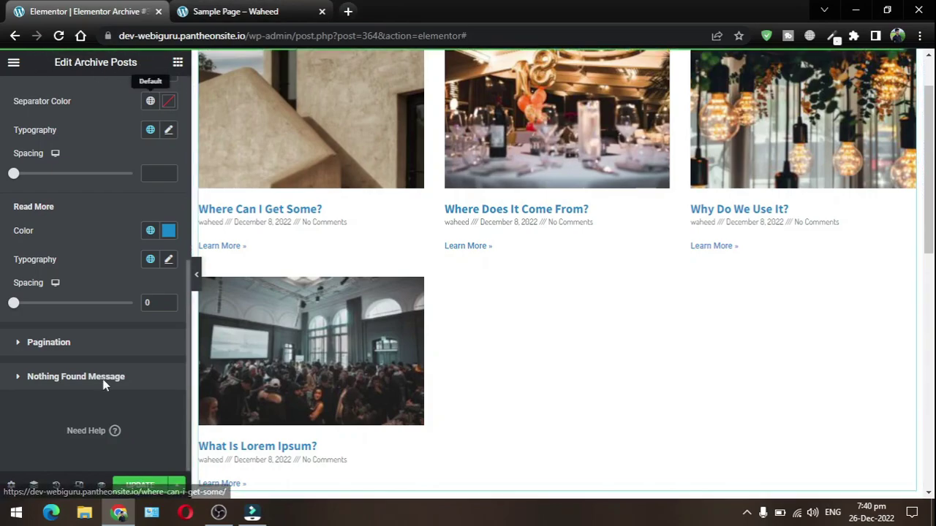
Reload the live Sample Page in the other browser tab and examine how the archive template lays out the posts.
left_click(247, 6)
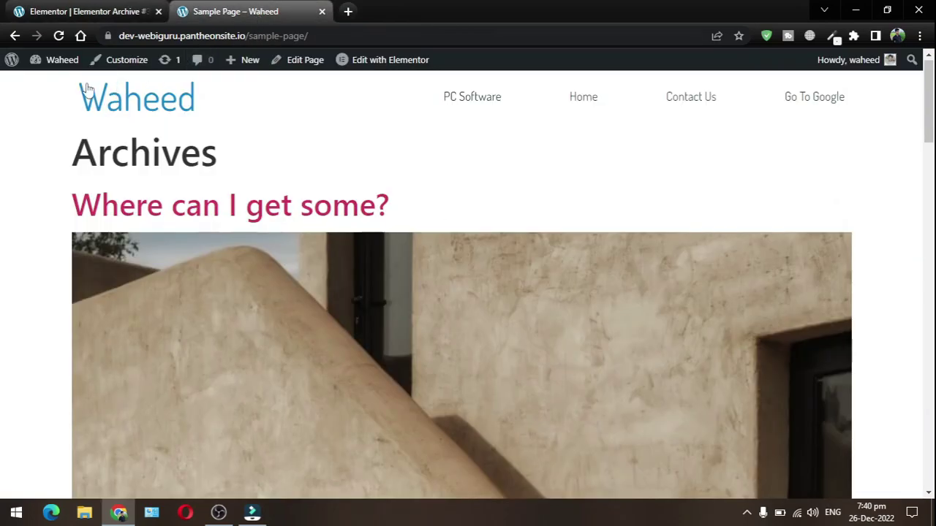
left_click(58, 36)
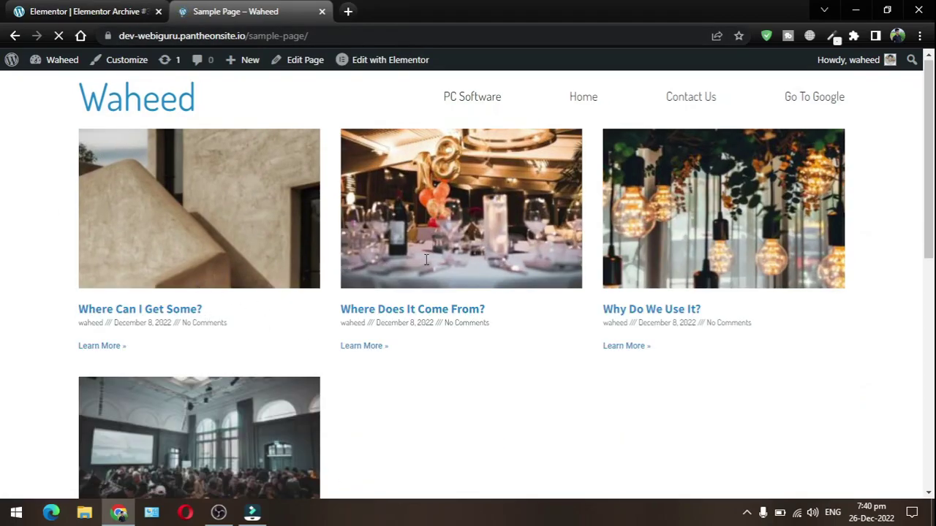
scroll(463, 314, "down", 4)
scroll(394, 274, "up", 4)
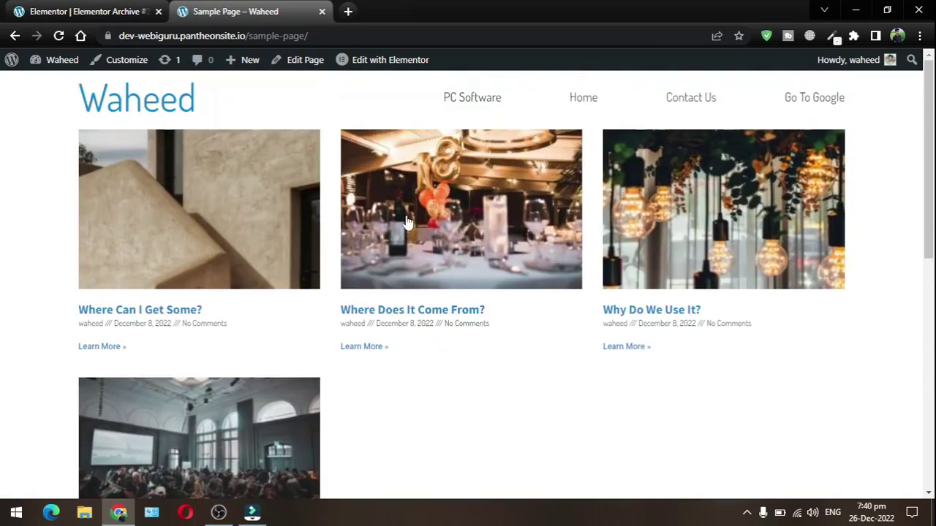
scroll(405, 250, "down", 4)
scroll(406, 251, "up", 4)
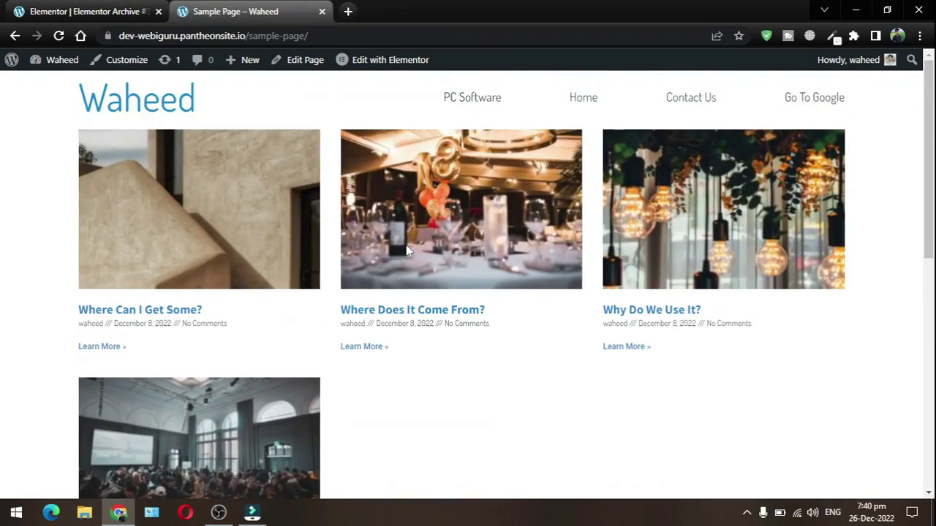
Open the post "Where Does It Come From?" from the posts page and review its single-post layout.
left_click(486, 222)
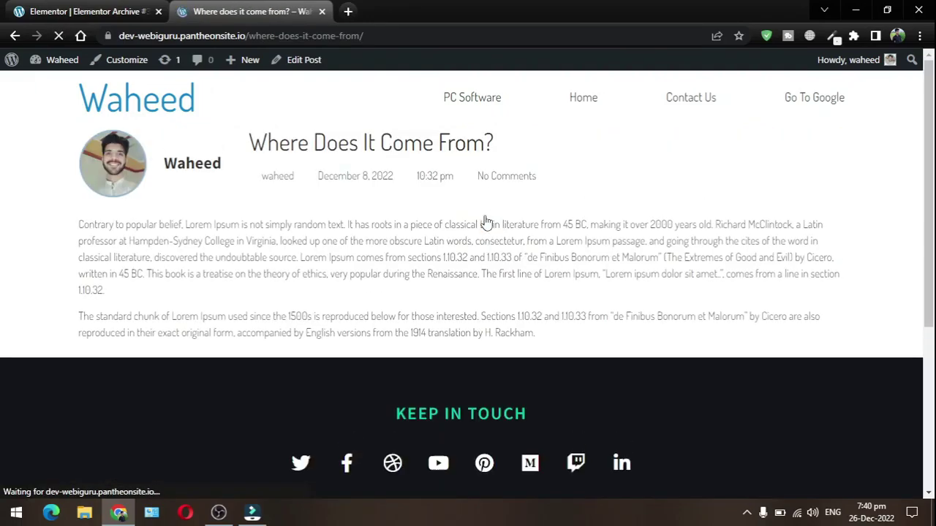
scroll(358, 307, "down", 4)
scroll(370, 366, "up", 4)
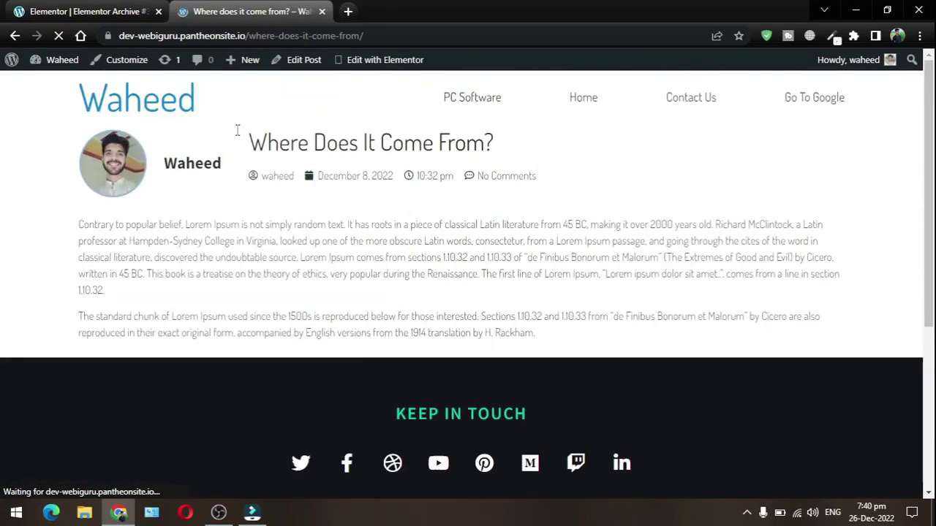